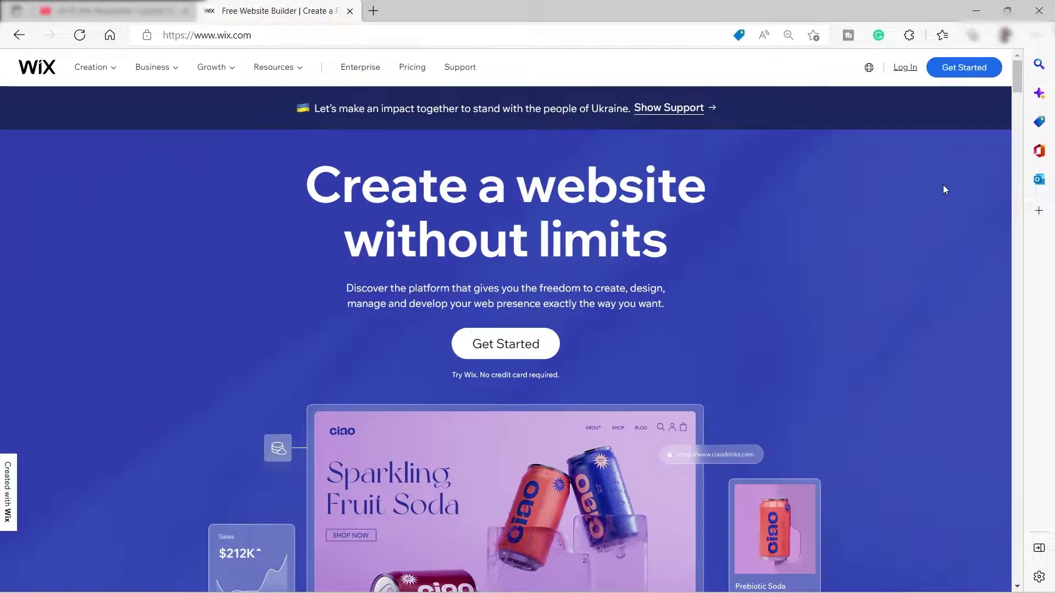
# Step: Log in to Wix with the Google account to reach the My Sites list
pyautogui.click(946, 69)
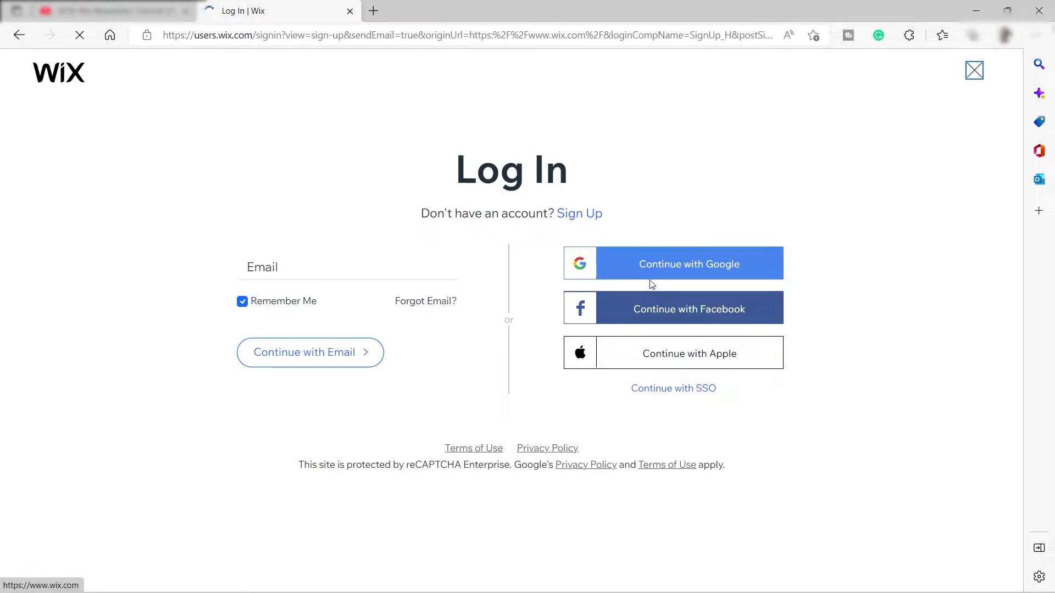
pyautogui.click(674, 262)
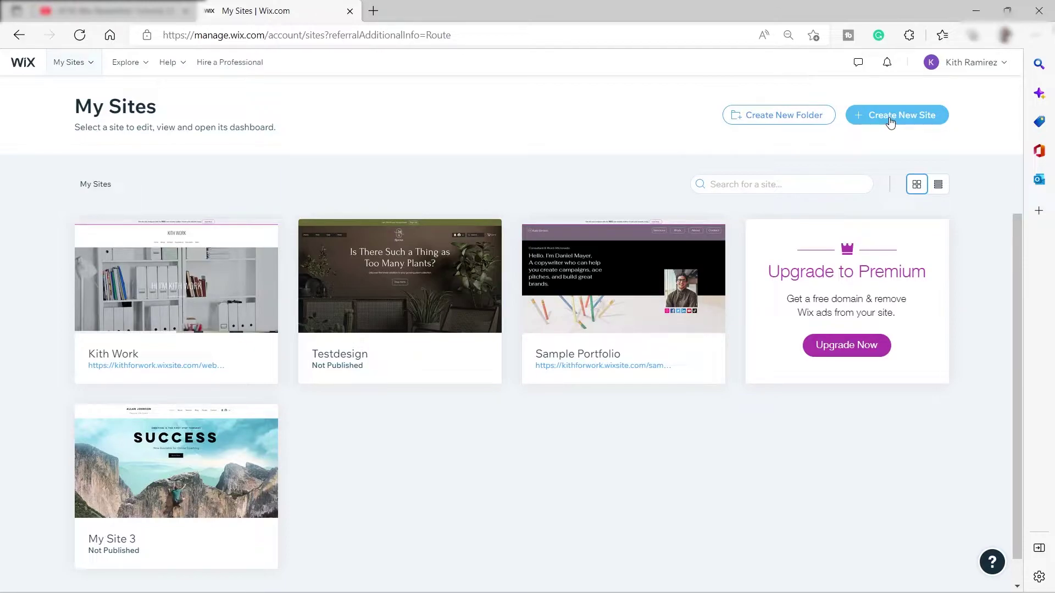
# Step: Open the Kith Work site's dashboard from its card in My Sites
pyautogui.moveTo(557, 304)
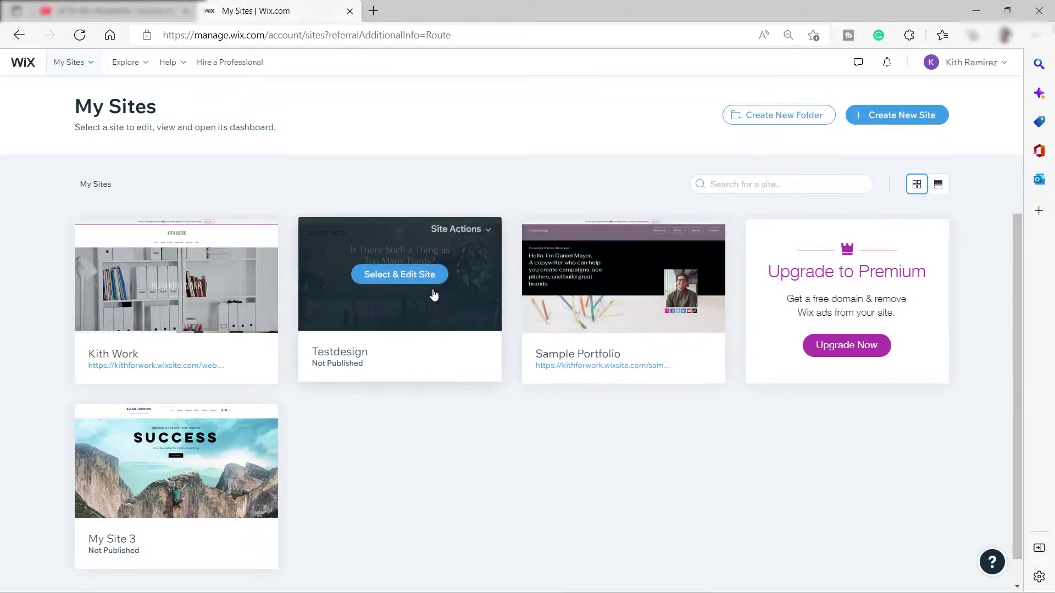
pyautogui.moveTo(236, 323)
pyautogui.moveTo(427, 278)
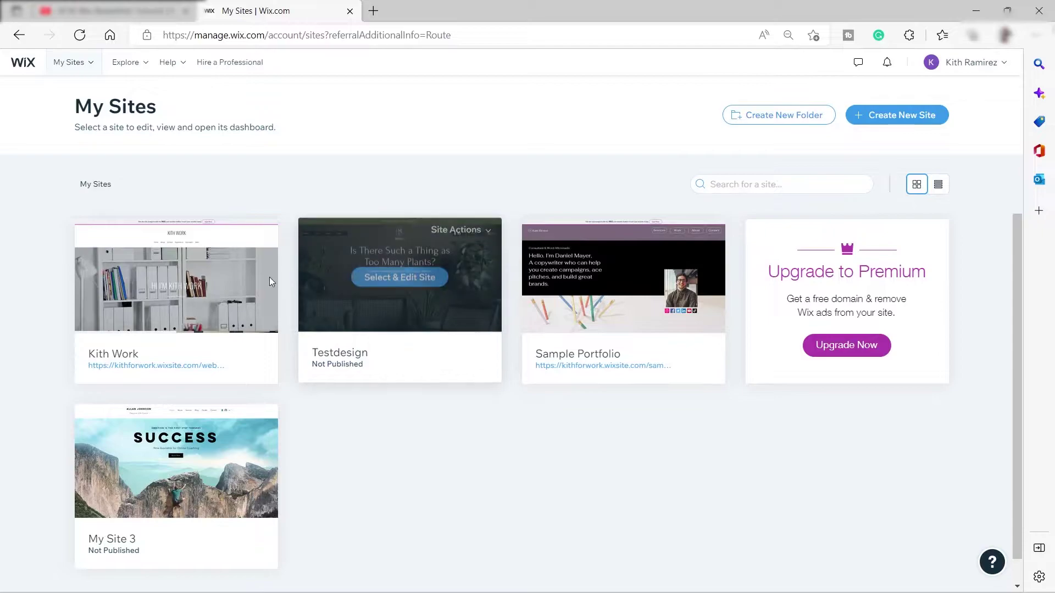
pyautogui.moveTo(168, 324)
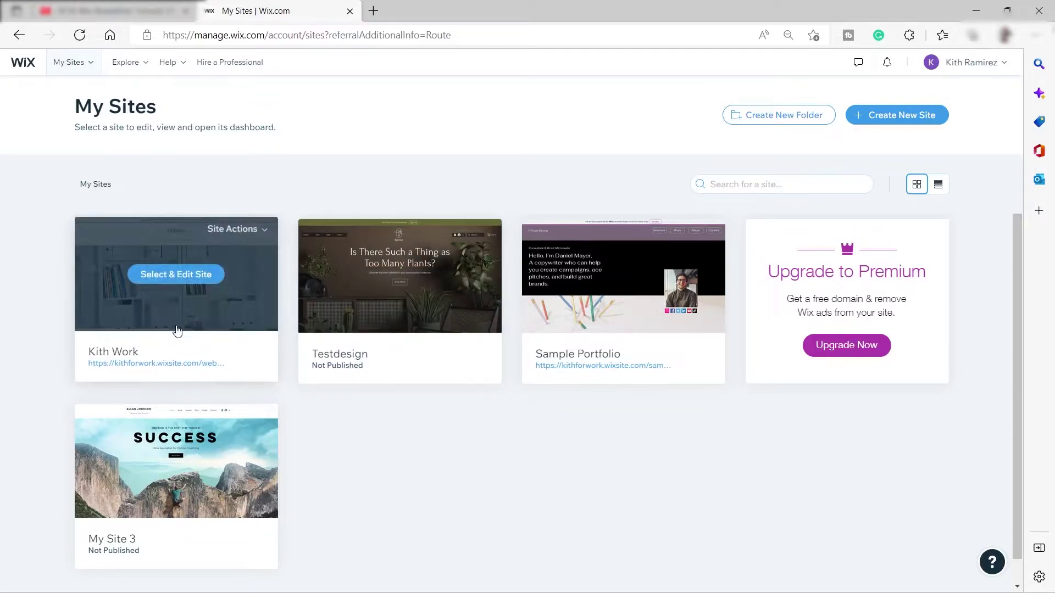
pyautogui.click(168, 281)
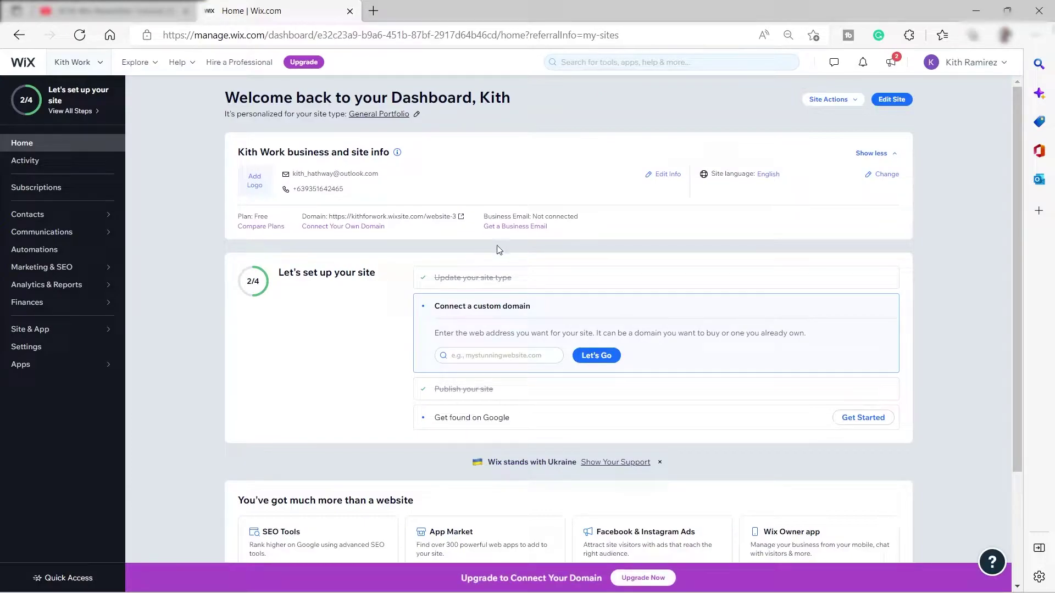
# Step: Launch the Kith Work site in the Wix Editor on its home page
pyautogui.click(895, 103)
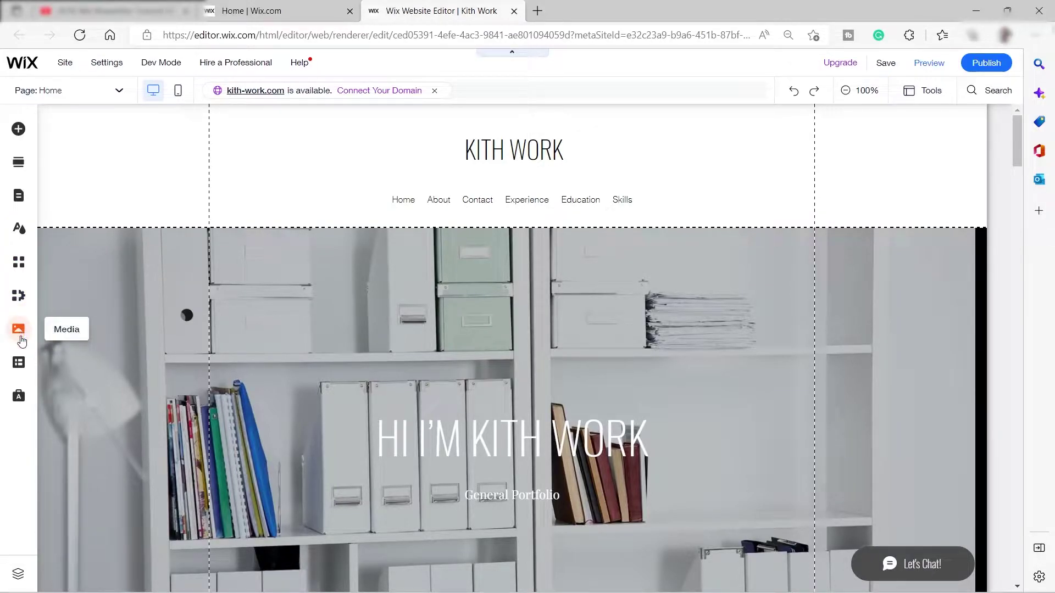
pyautogui.click(19, 398)
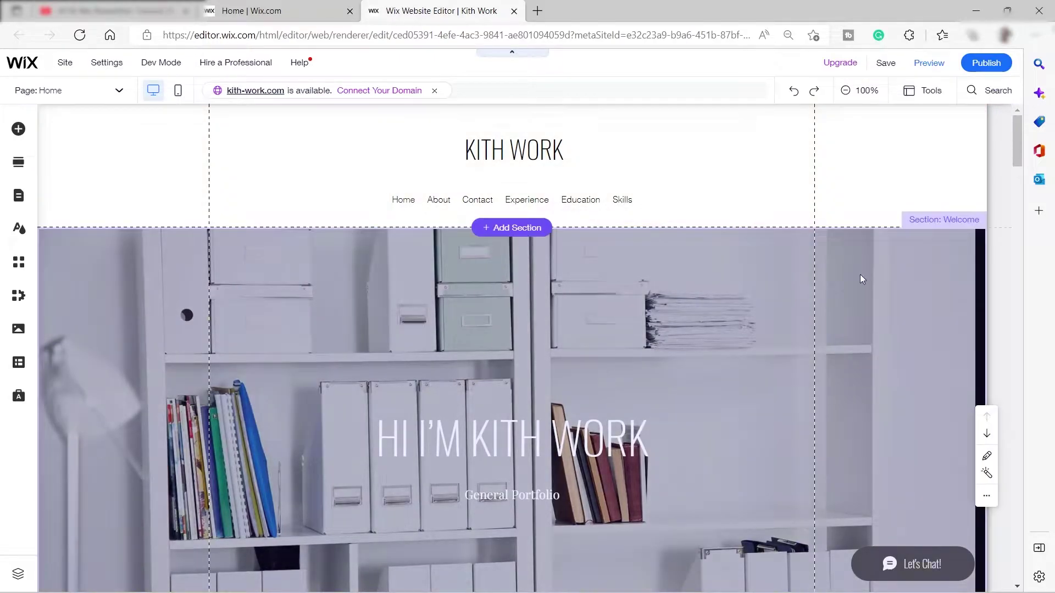
pyautogui.scroll(-8, 685, 305)
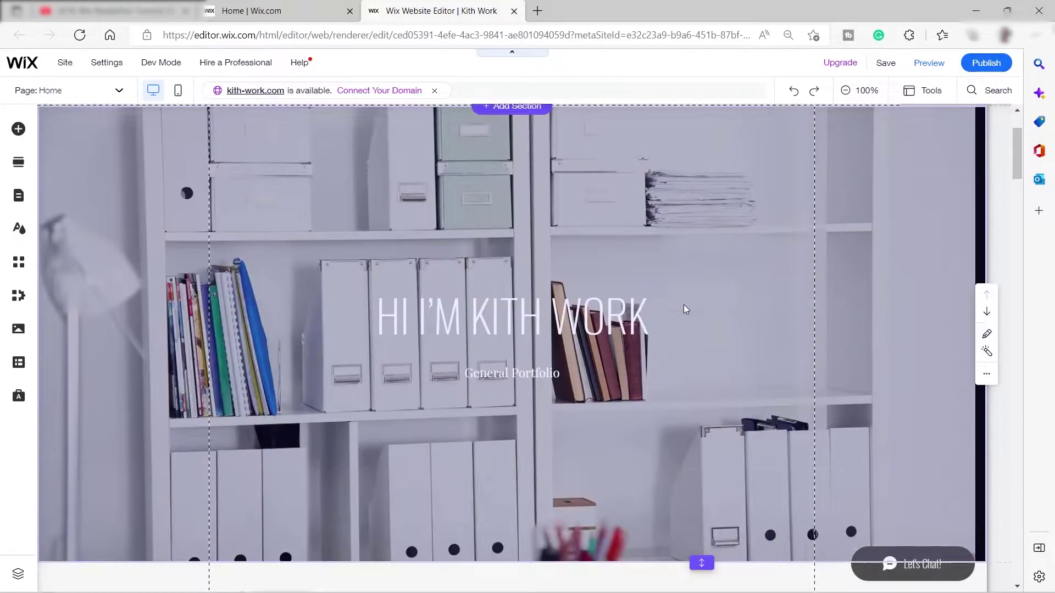
pyautogui.scroll(-15, 593, 288)
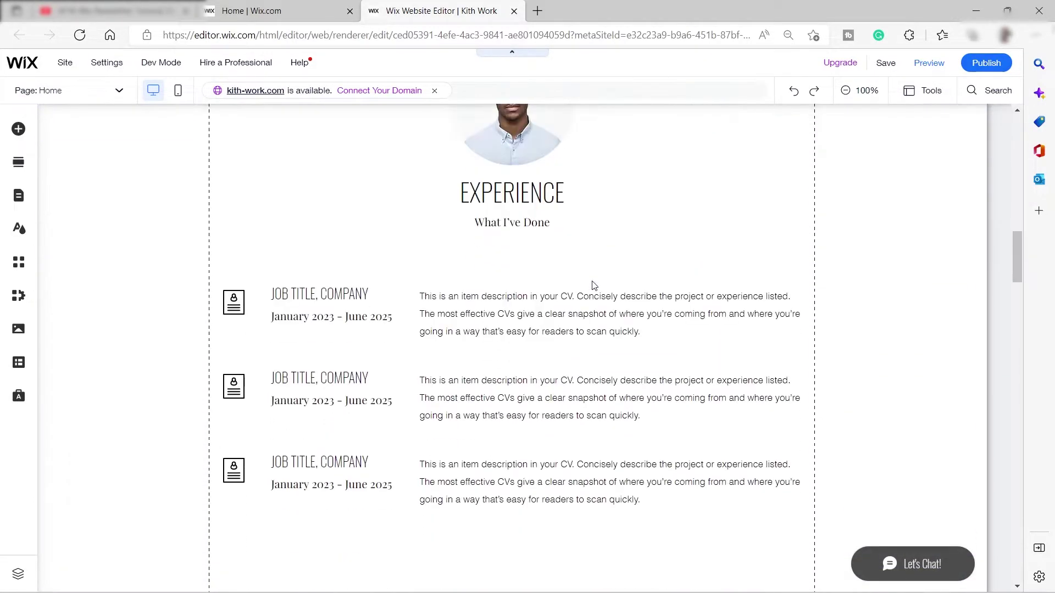
pyautogui.scroll(9, 611, 285)
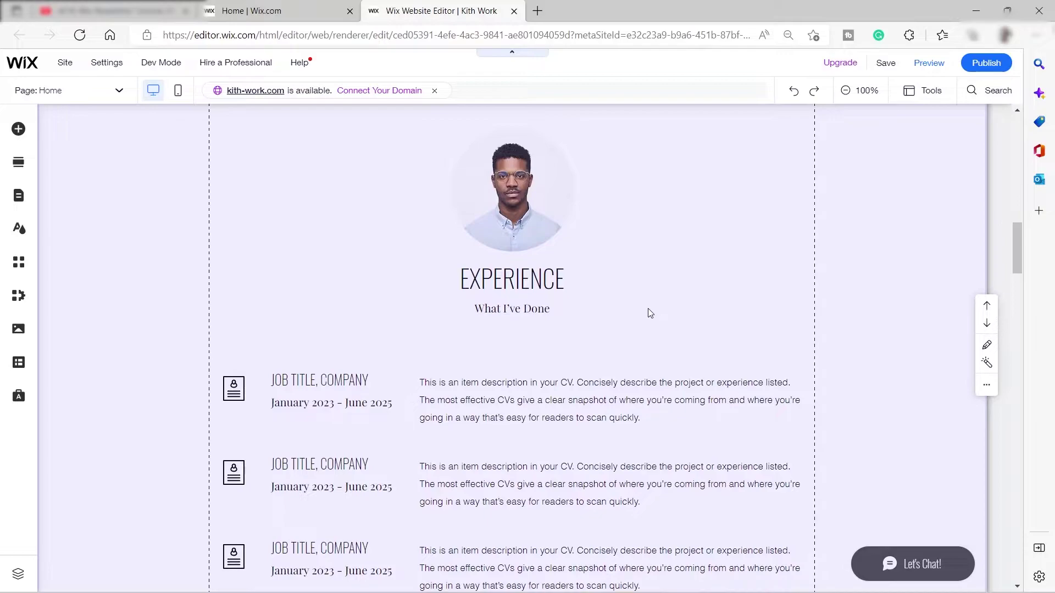
pyautogui.scroll(4, 650, 313)
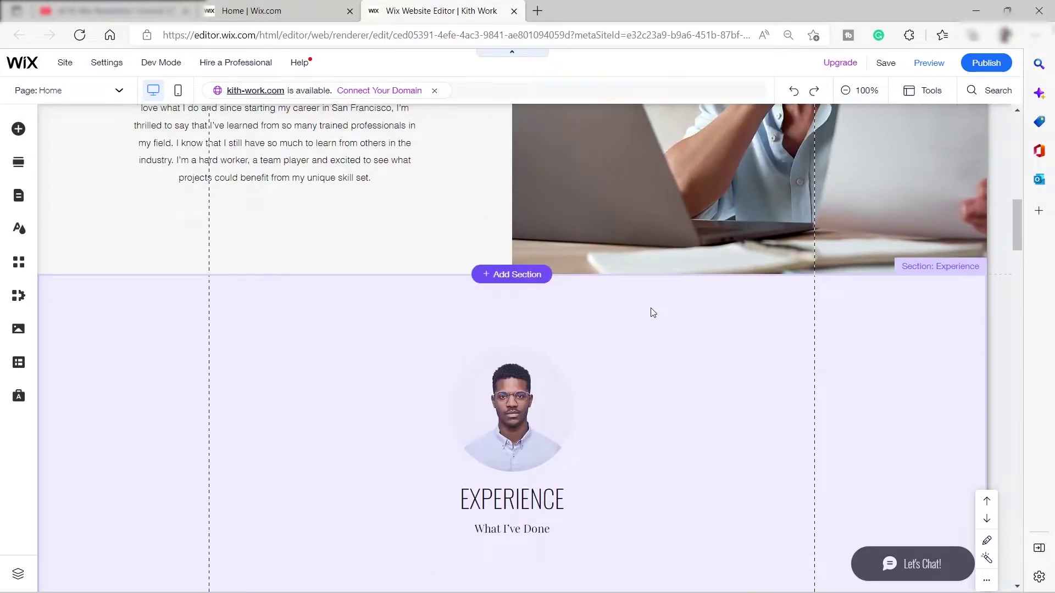
pyautogui.scroll(9, 653, 312)
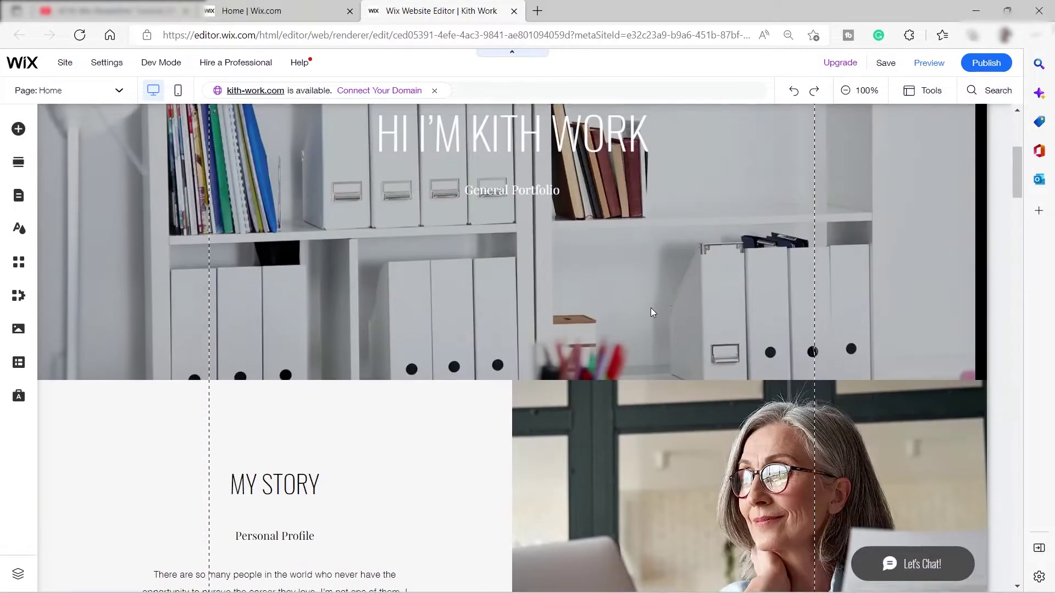
pyautogui.scroll(-3, 653, 312)
pyautogui.scroll(-3, 651, 308)
pyautogui.scroll(4, 652, 311)
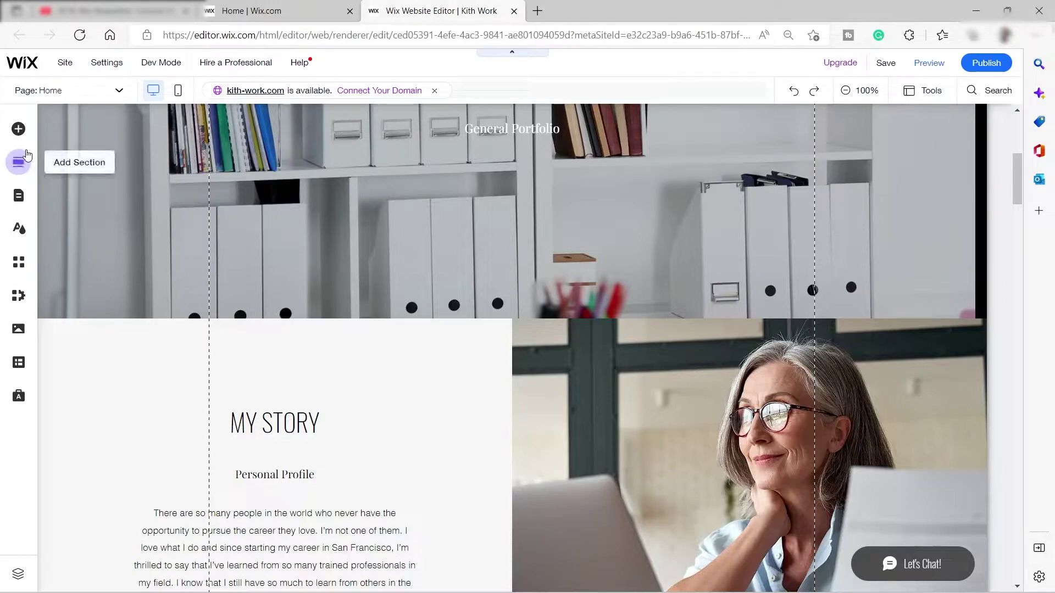
pyautogui.scroll(-3, 378, 289)
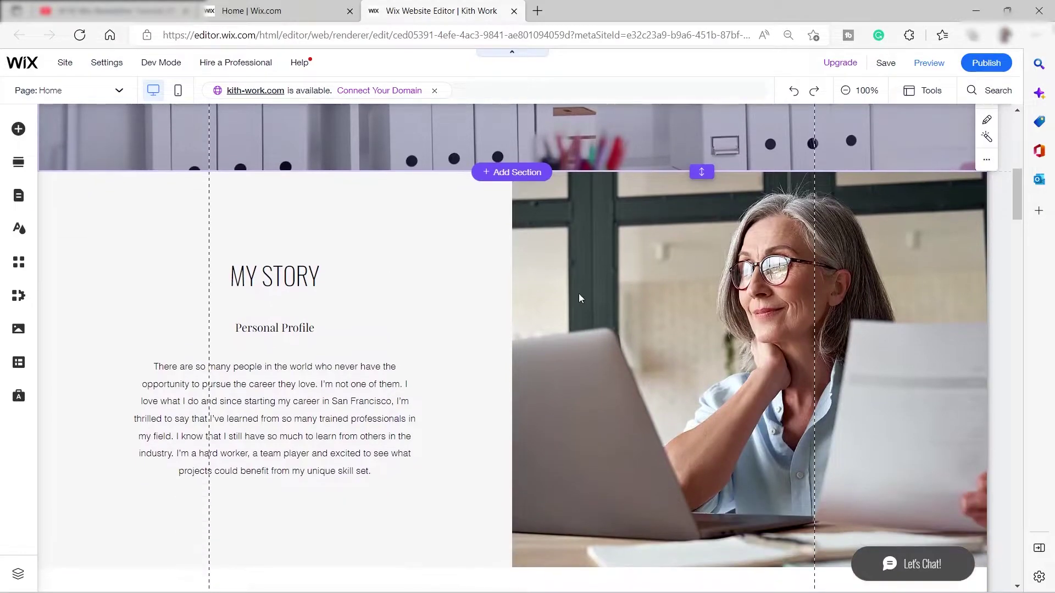
pyautogui.scroll(-3, 607, 282)
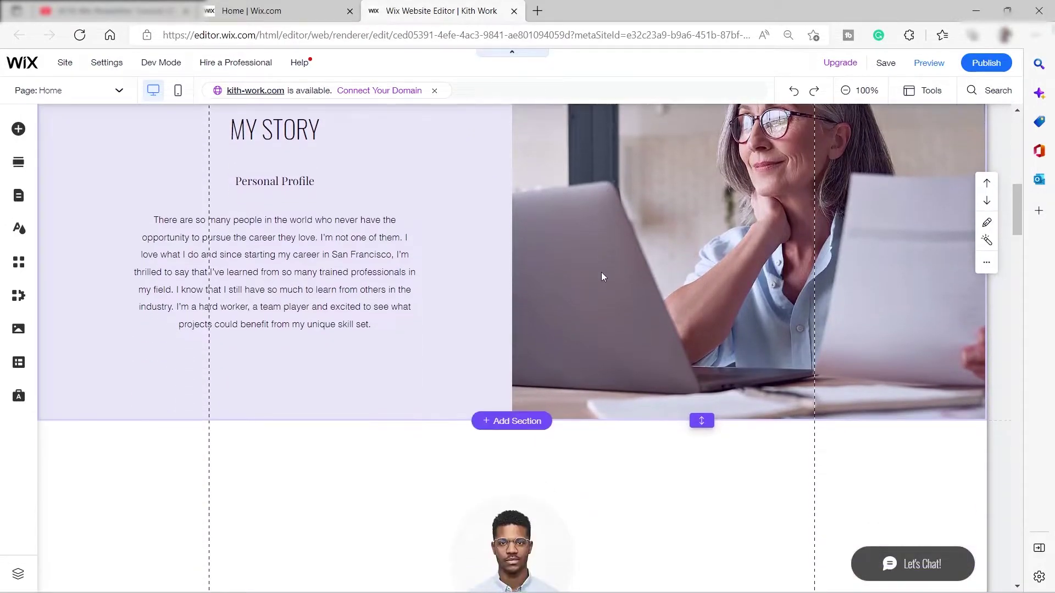
# Step: Browse the Form section templates, then switch to the Add Elements panel
pyautogui.click(18, 164)
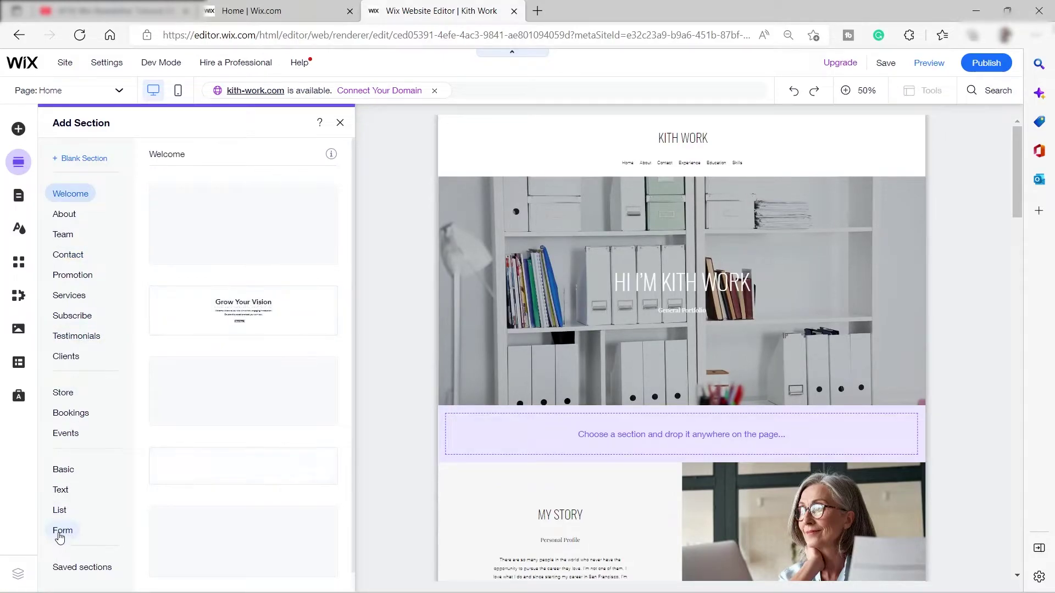
pyautogui.click(60, 535)
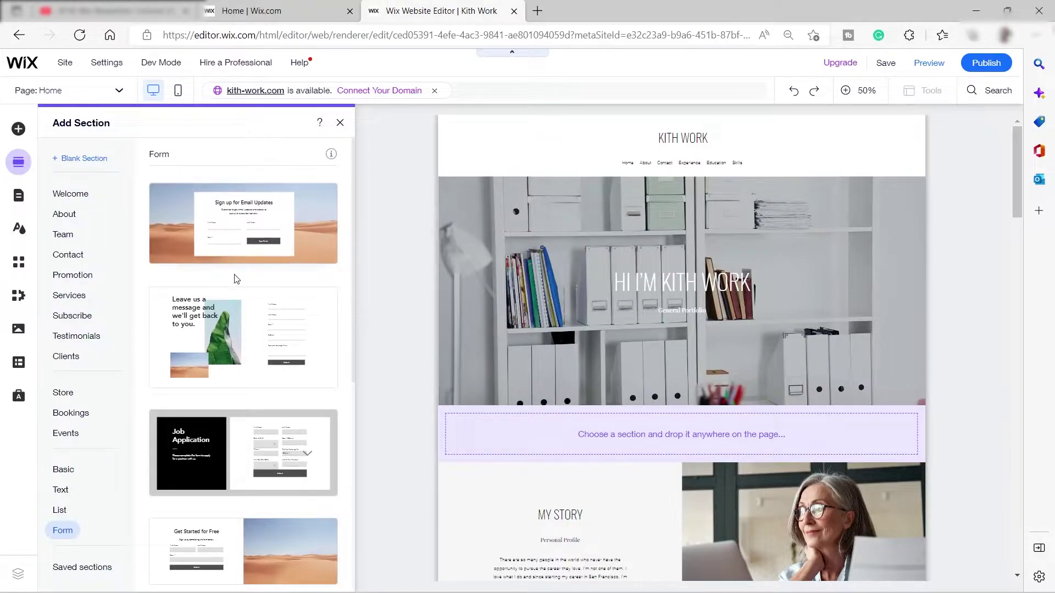
pyautogui.scroll(-5, 243, 317)
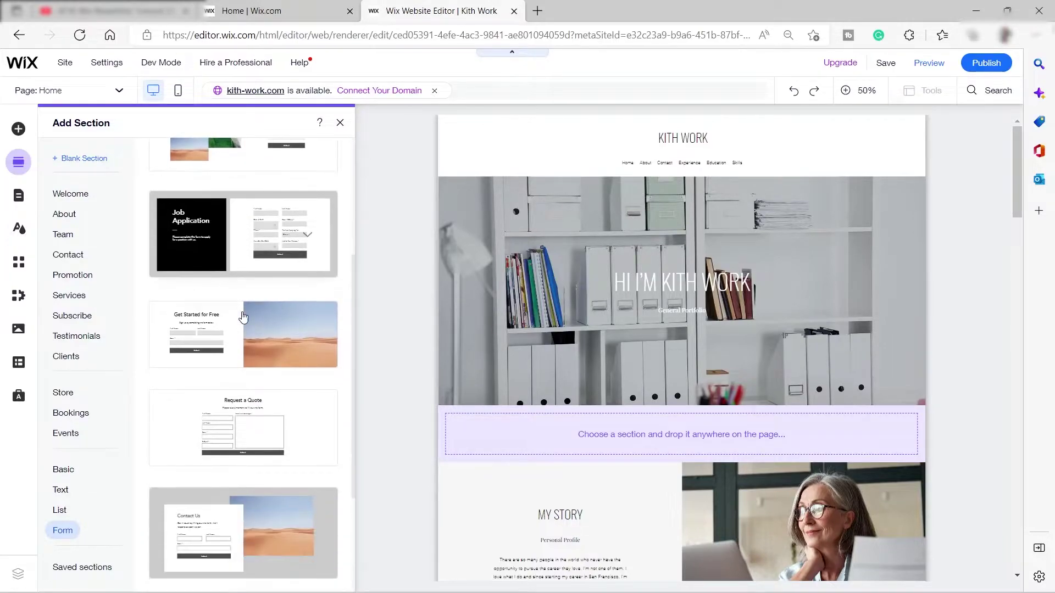
pyautogui.scroll(-2, 243, 317)
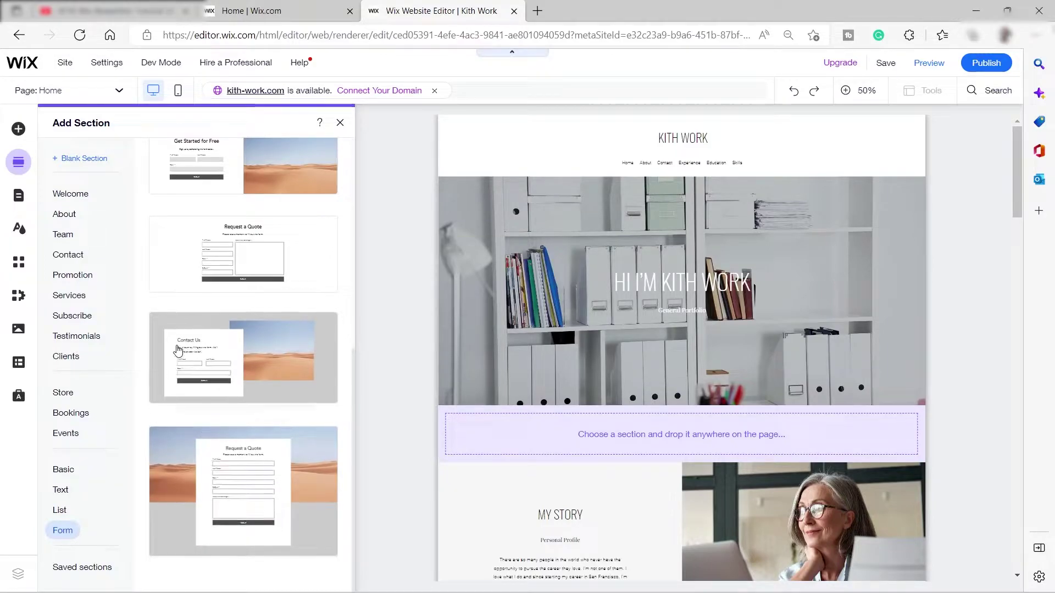
pyautogui.scroll(5, 200, 337)
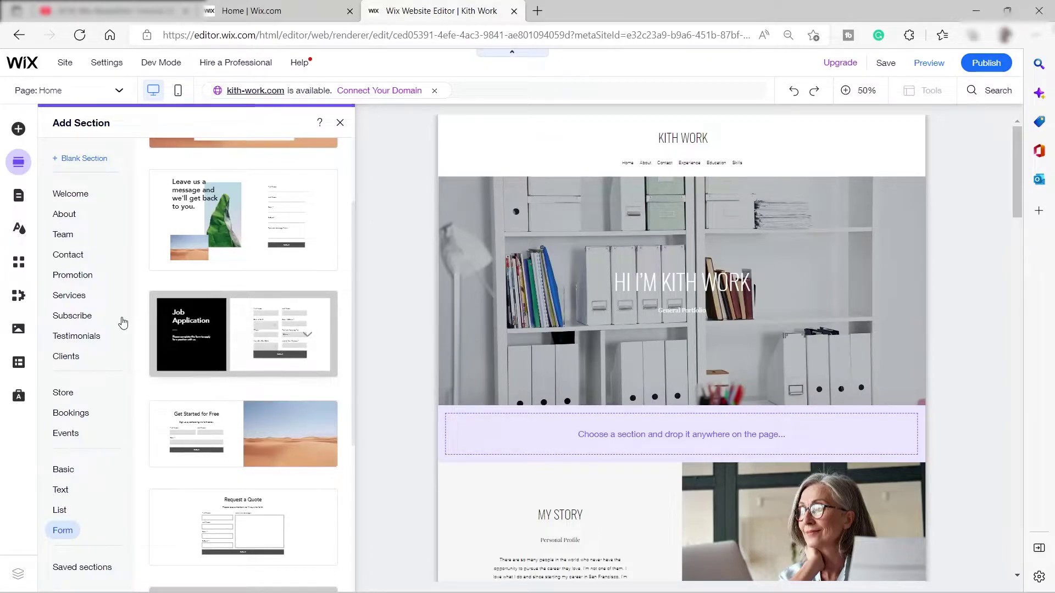
pyautogui.click(20, 131)
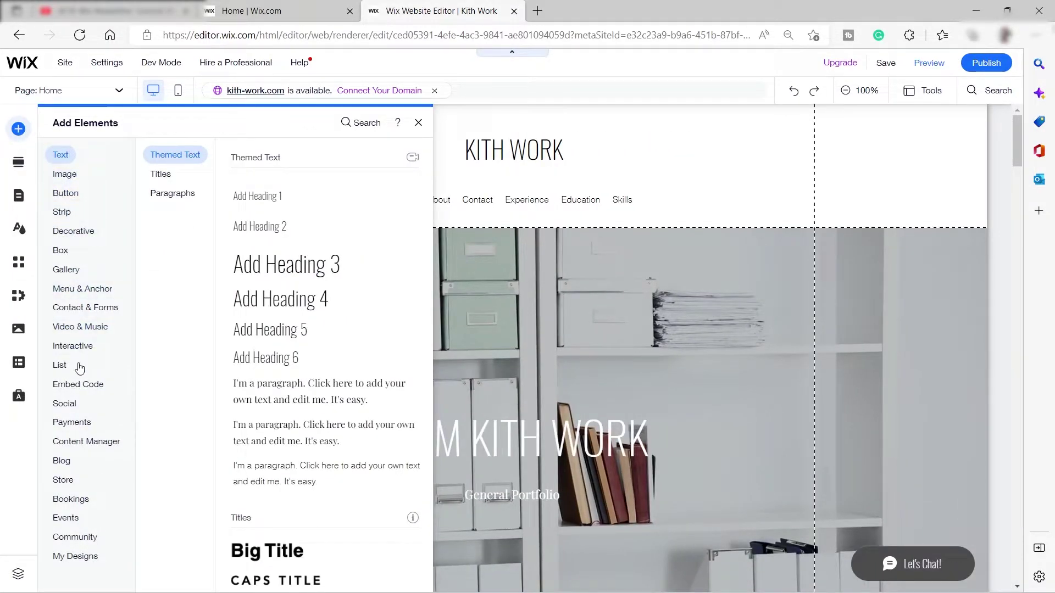
# Step: Go to the Interactive elements and look through the Welcome lightbox templates
pyautogui.click(70, 406)
pyautogui.click(77, 289)
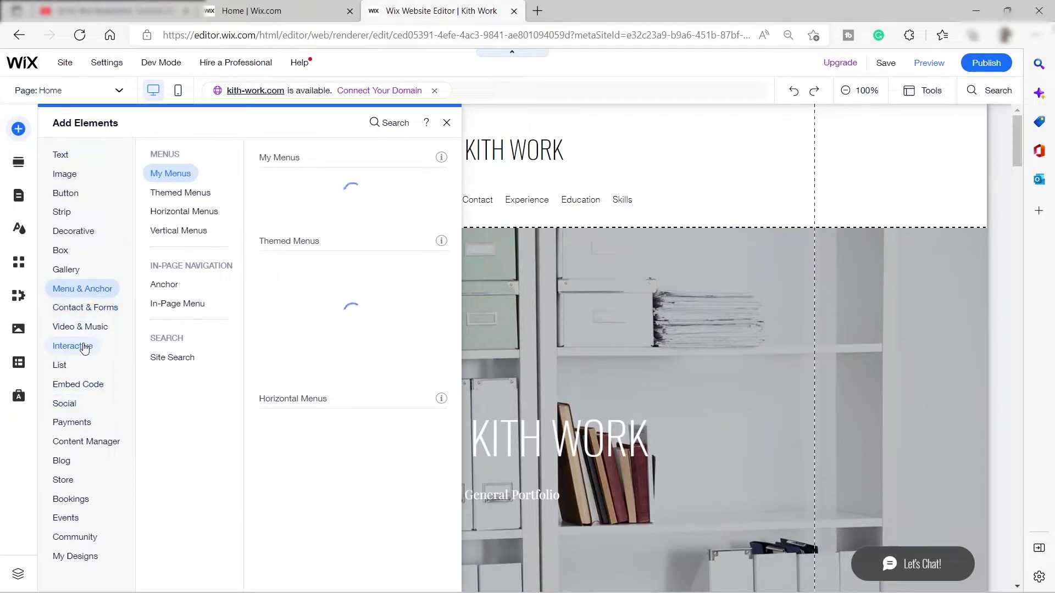
pyautogui.click(83, 346)
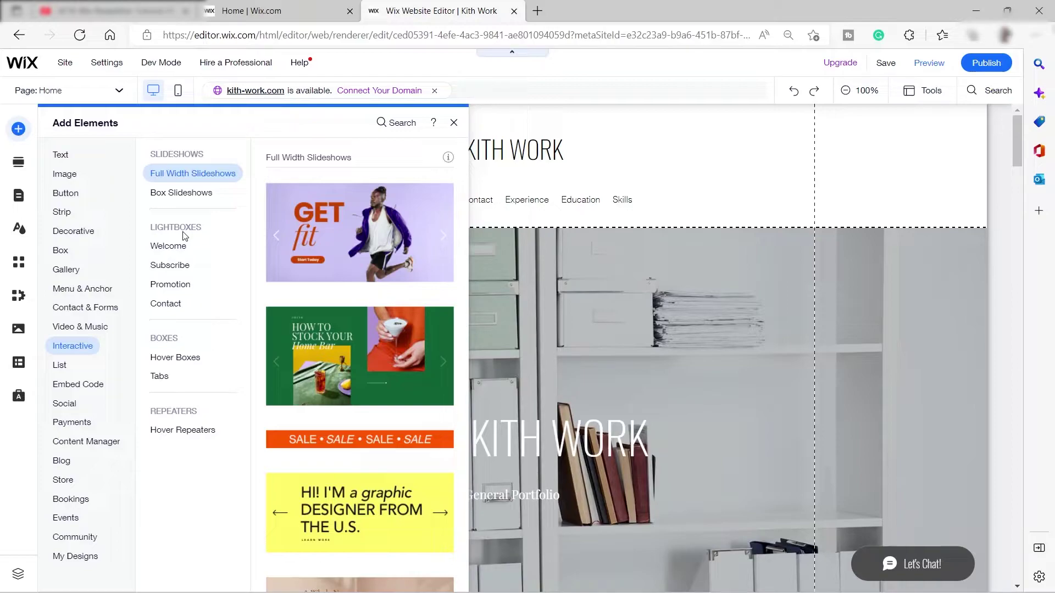
pyautogui.click(171, 245)
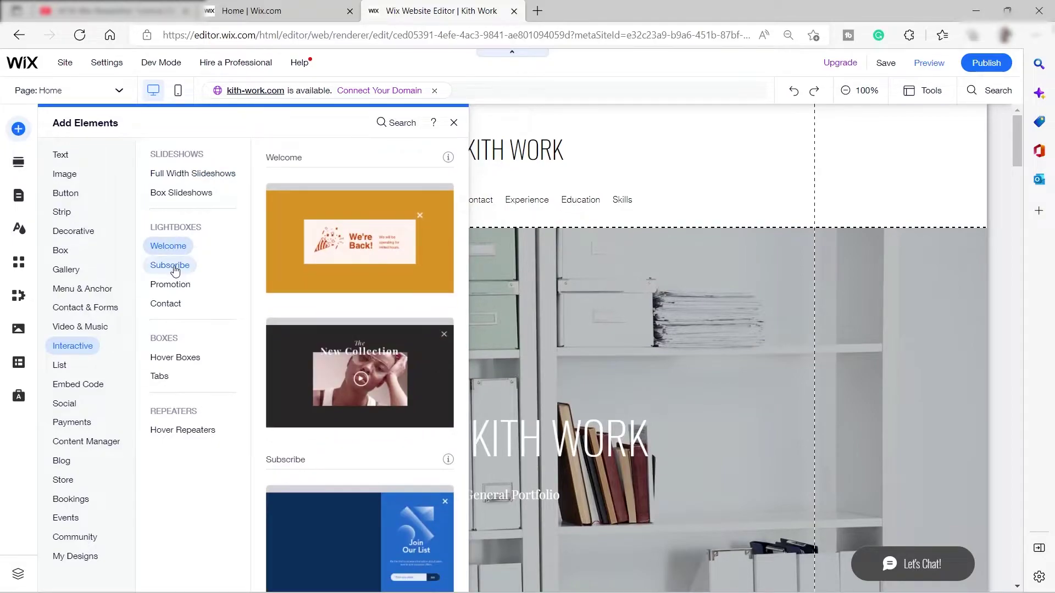
pyautogui.click(171, 264)
pyautogui.click(167, 248)
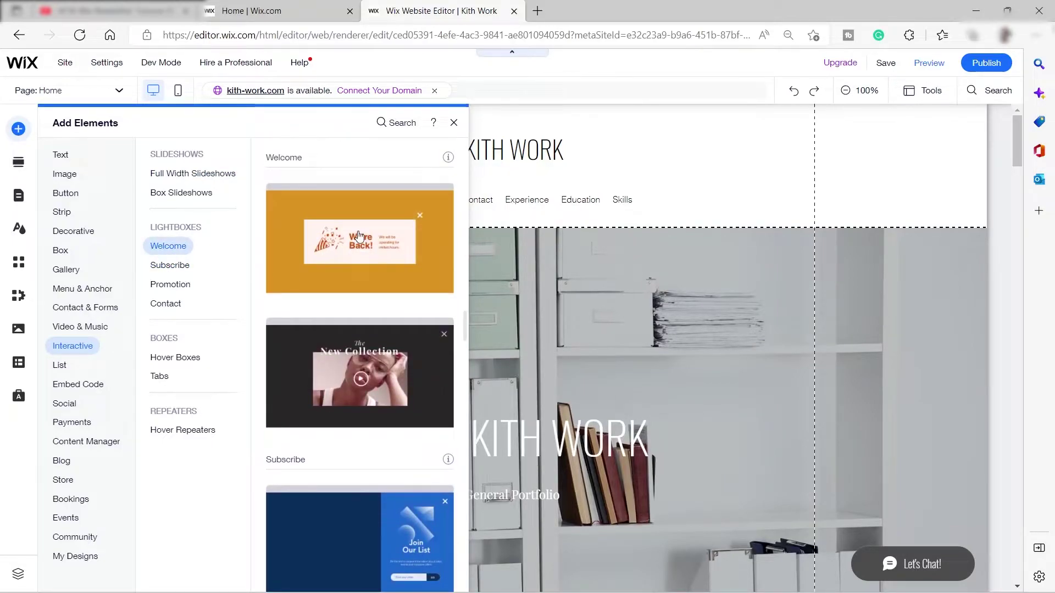
pyautogui.scroll(-1, 370, 473)
pyautogui.scroll(-2, 371, 473)
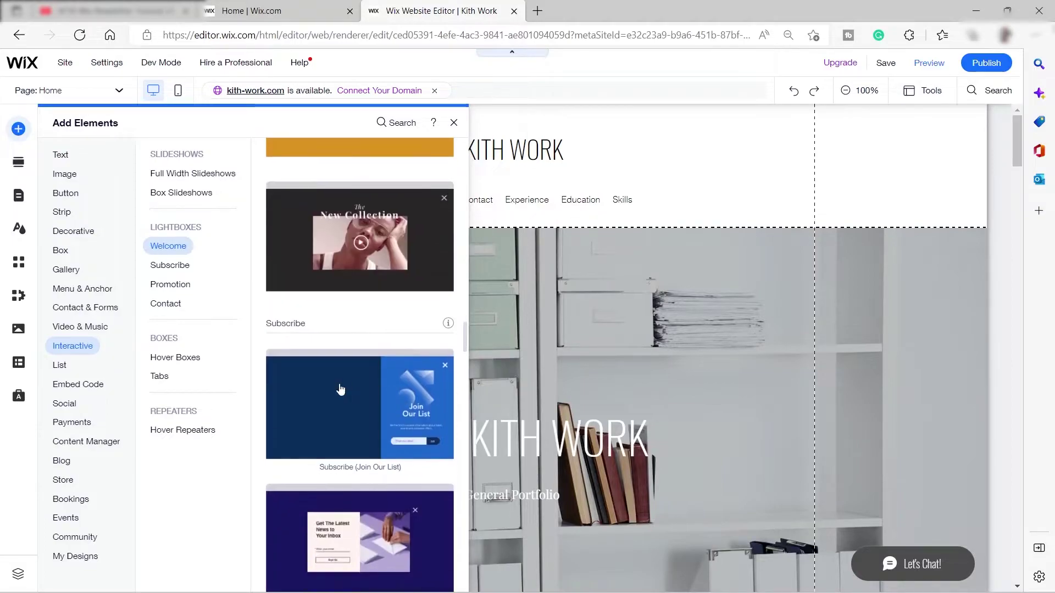
# Step: Compare the Subscribe, Promotion and Contact lightboxes, scrolling down to the Promotion templates
pyautogui.click(174, 266)
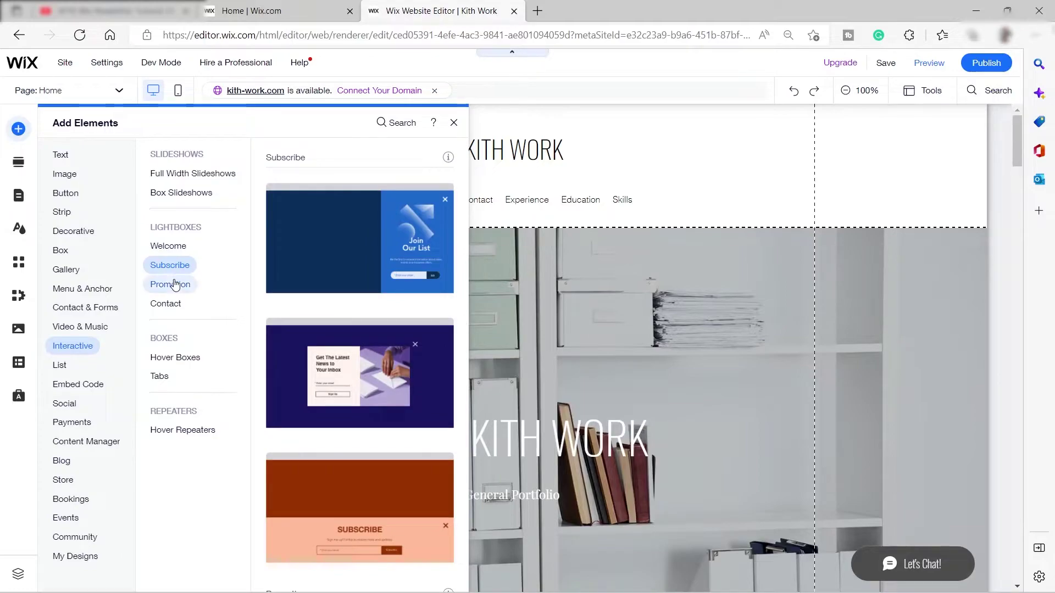
pyautogui.click(174, 286)
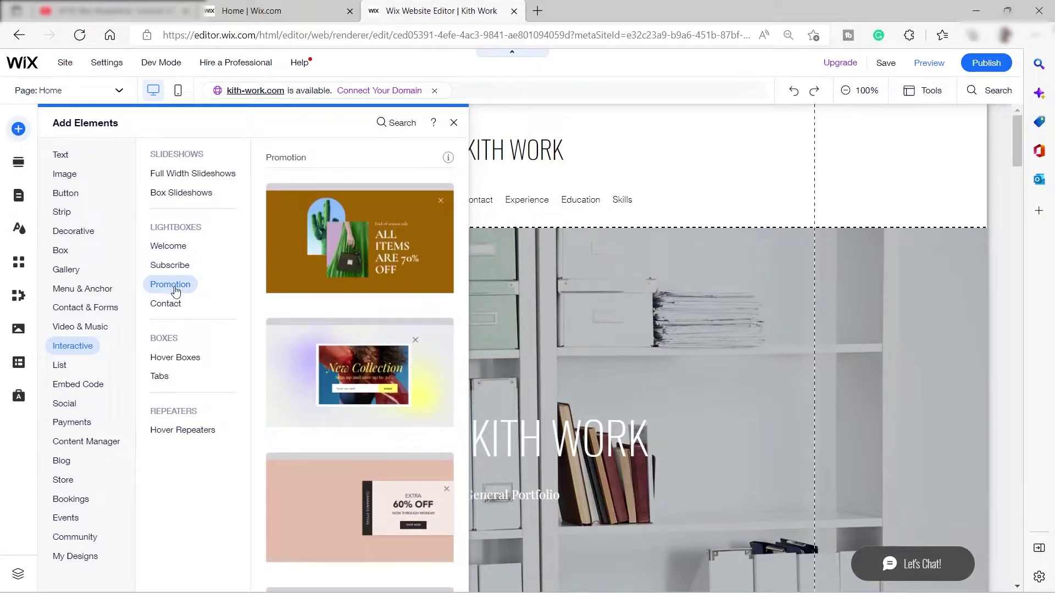
pyautogui.click(171, 305)
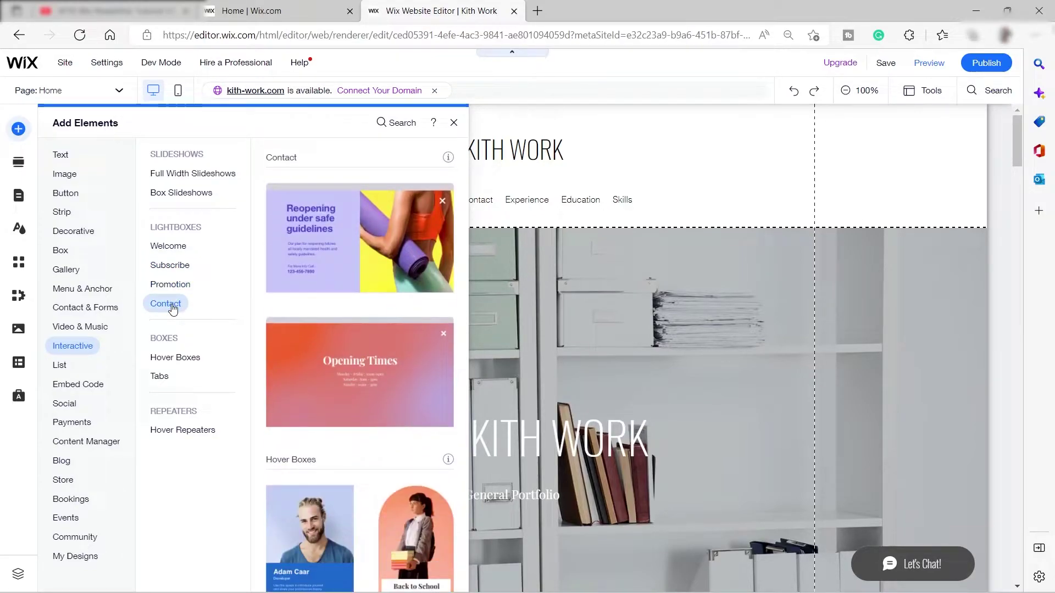
pyautogui.click(171, 265)
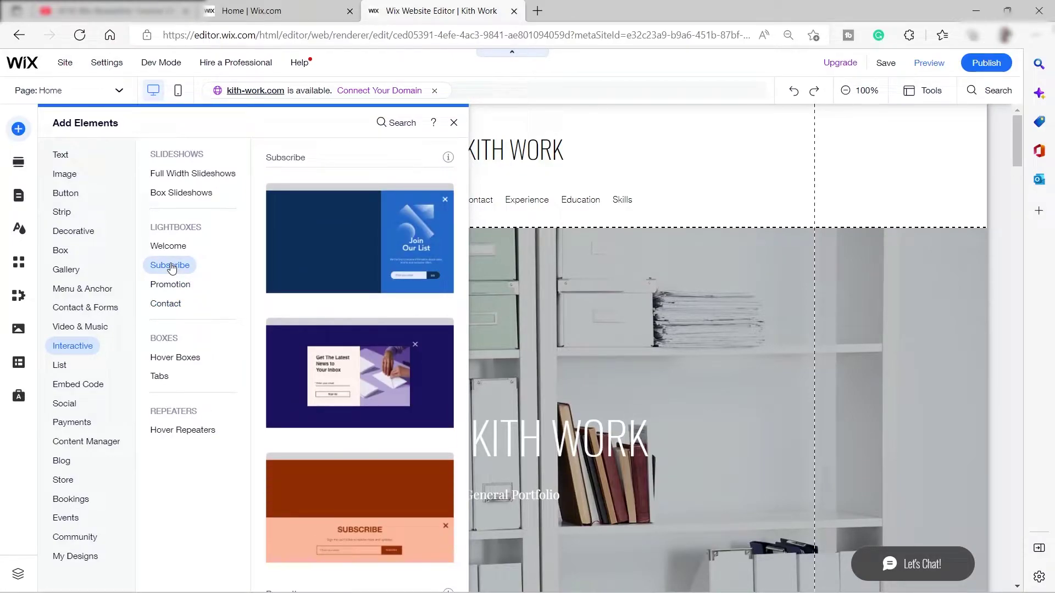
pyautogui.scroll(-2, 354, 401)
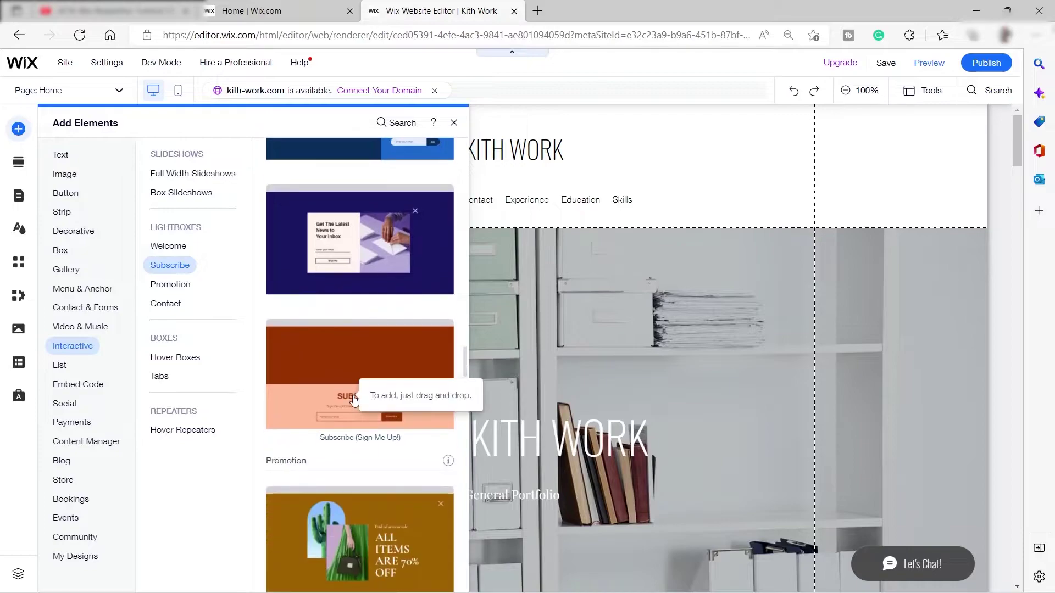
pyautogui.scroll(-4, 385, 420)
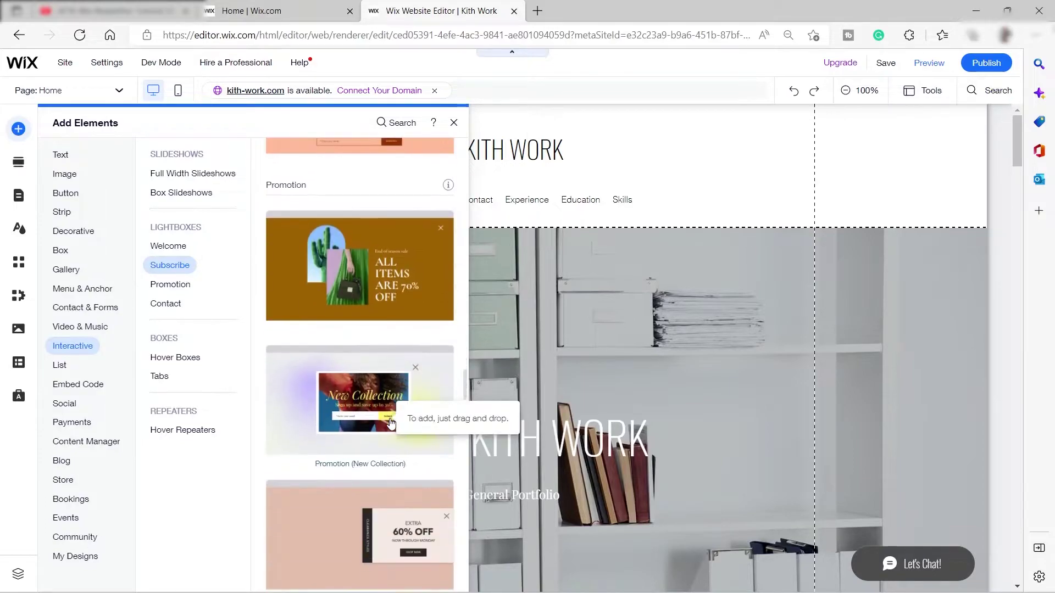
pyautogui.scroll(-1, 354, 424)
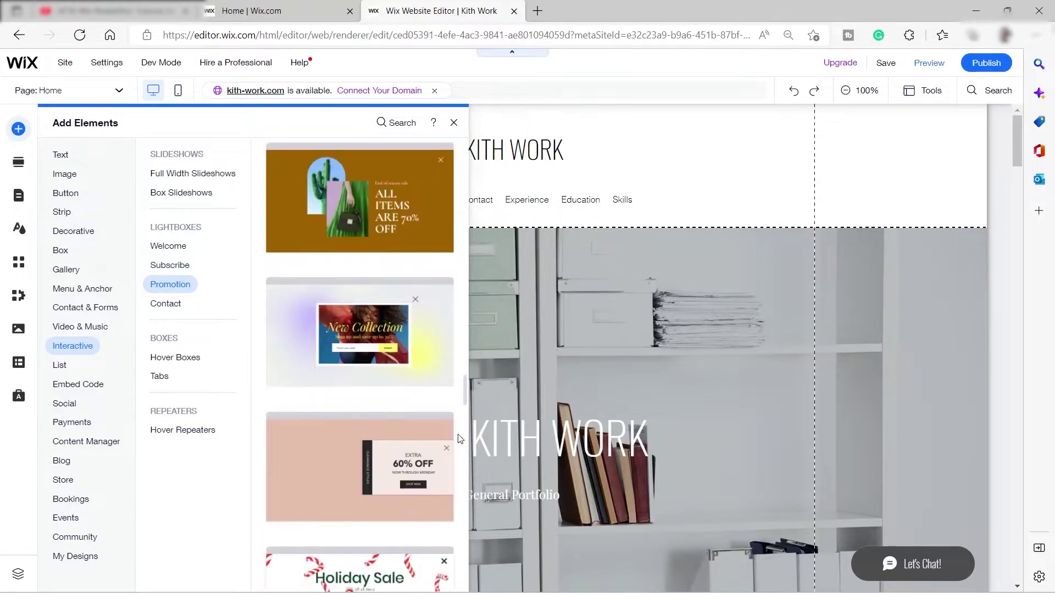
# Step: Add the New Collection promotion lightbox and select its heading in Lightbox Mode
pyautogui.click(356, 332)
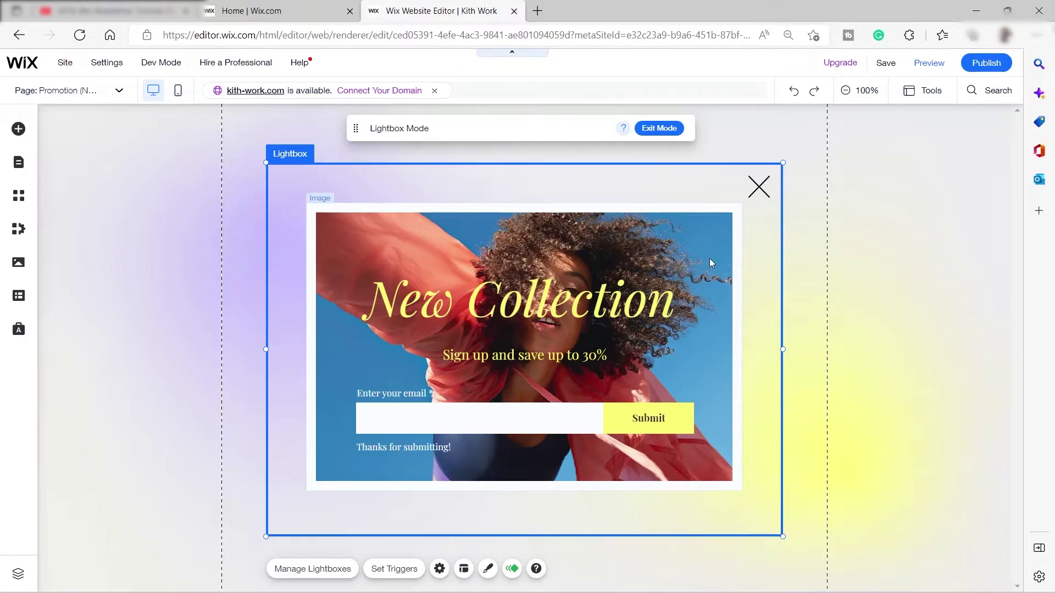
pyautogui.click(498, 307)
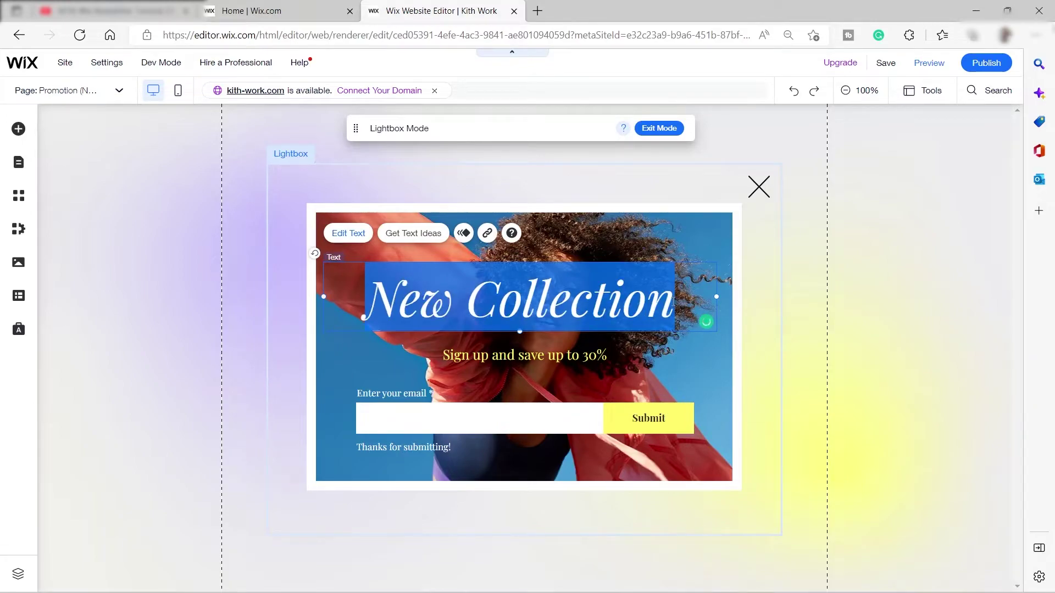
# Step: Replace the 'New Collection' heading text with 'Subscribe!'
pyautogui.press('BackSpace')
pyautogui.write('Su')
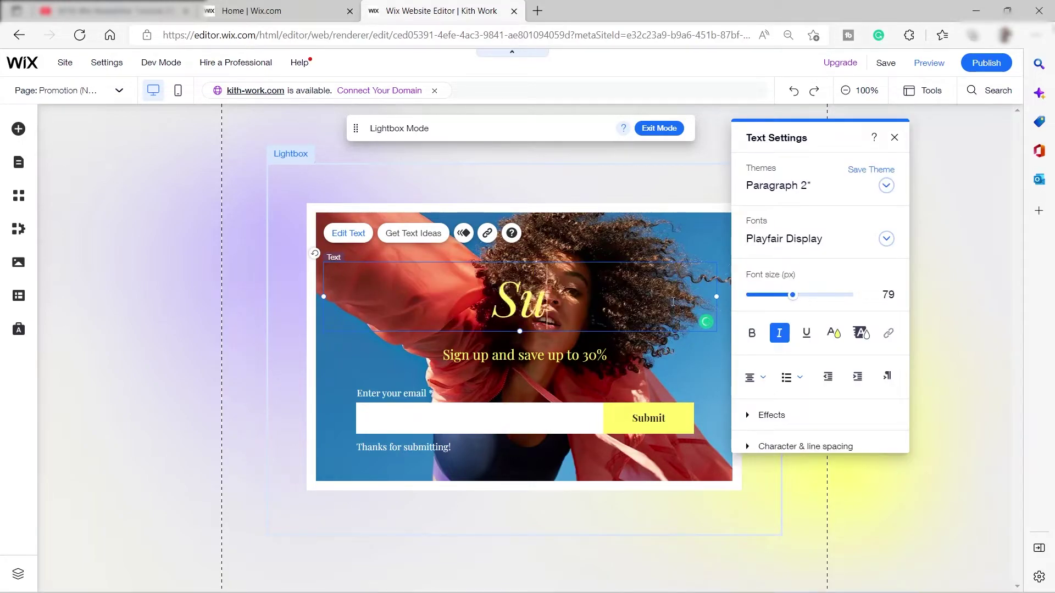
pyautogui.write('bscribe')
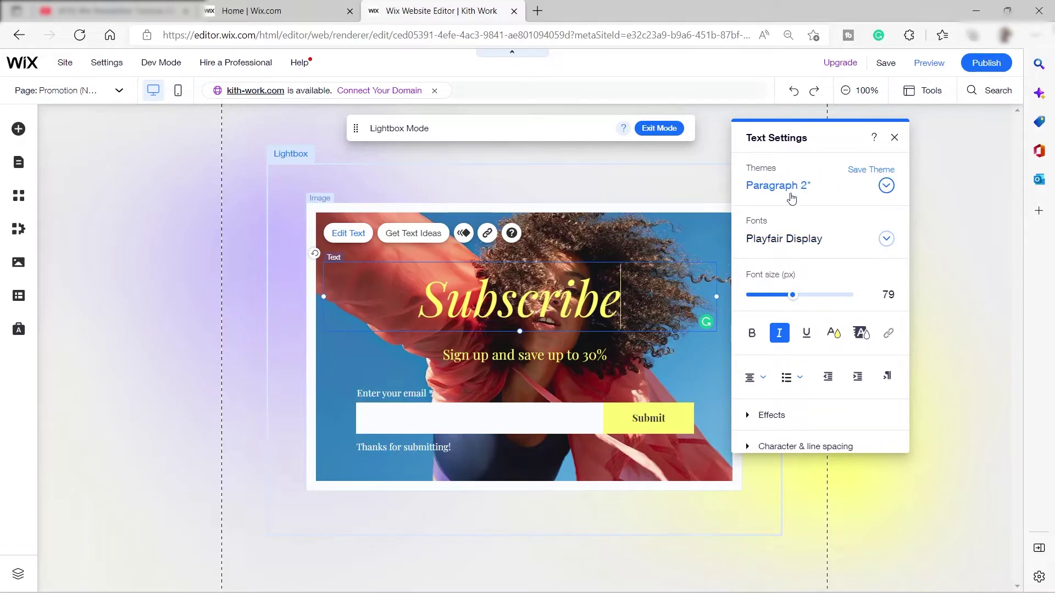
pyautogui.write('!')
pyautogui.press('Escape')
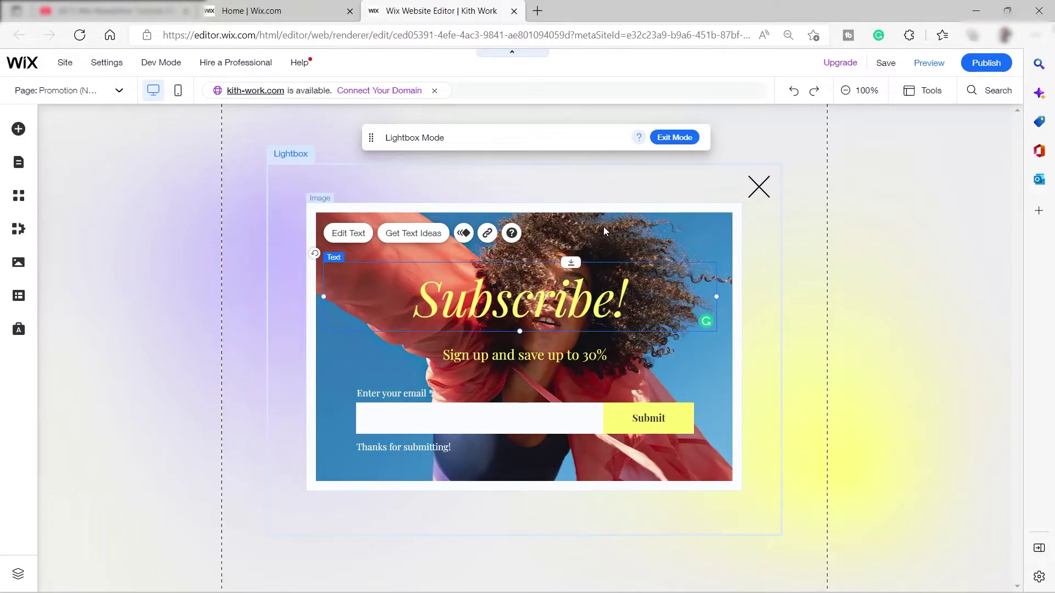
pyautogui.click(590, 239)
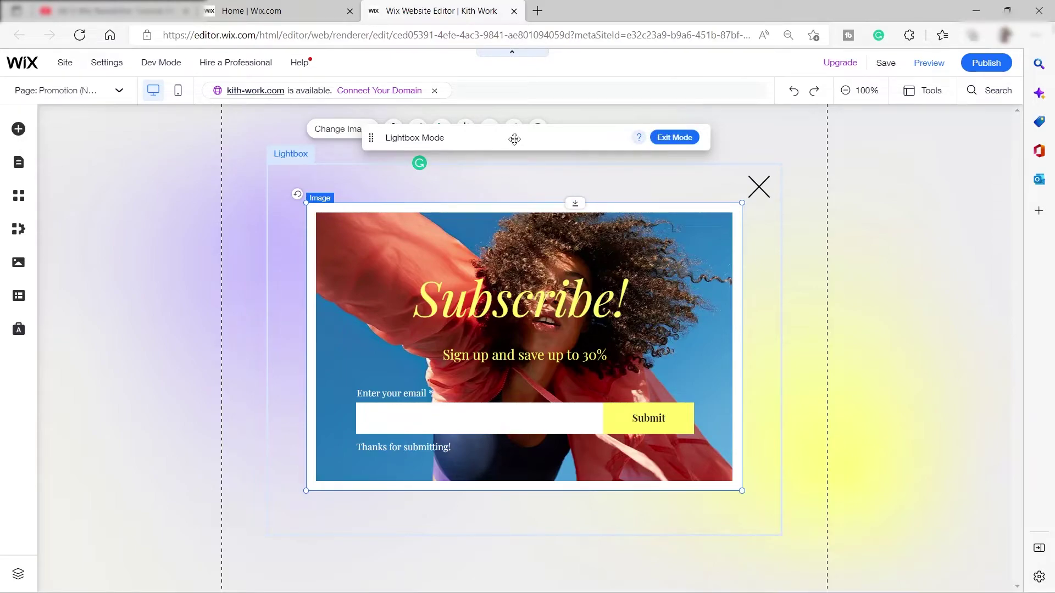
# Step: Move the Lightbox Mode bar aside and choose Change Image for the background photo
pyautogui.moveTo(514, 139); pyautogui.dragTo(523, 518)
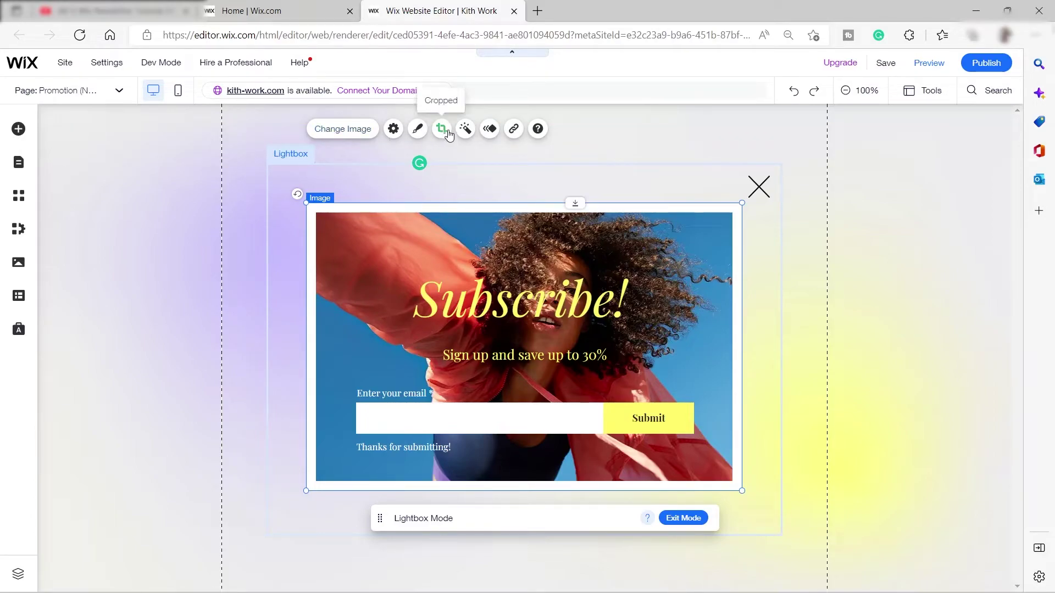
pyautogui.click(360, 134)
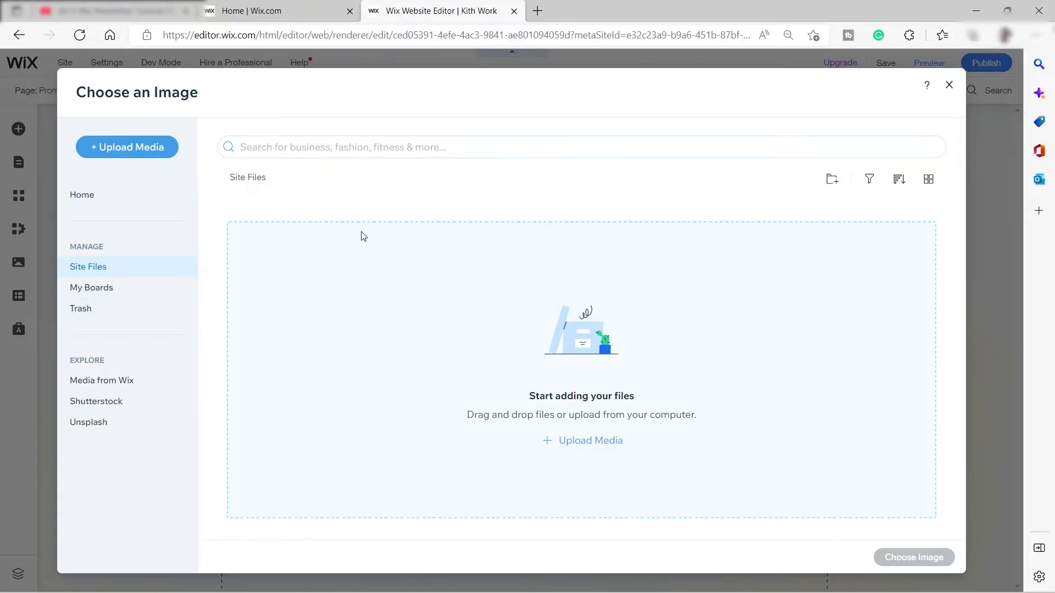
# Step: Search the image library for 'jewerly' and apply the Unsplash rings-on-stone photo
pyautogui.click(317, 146)
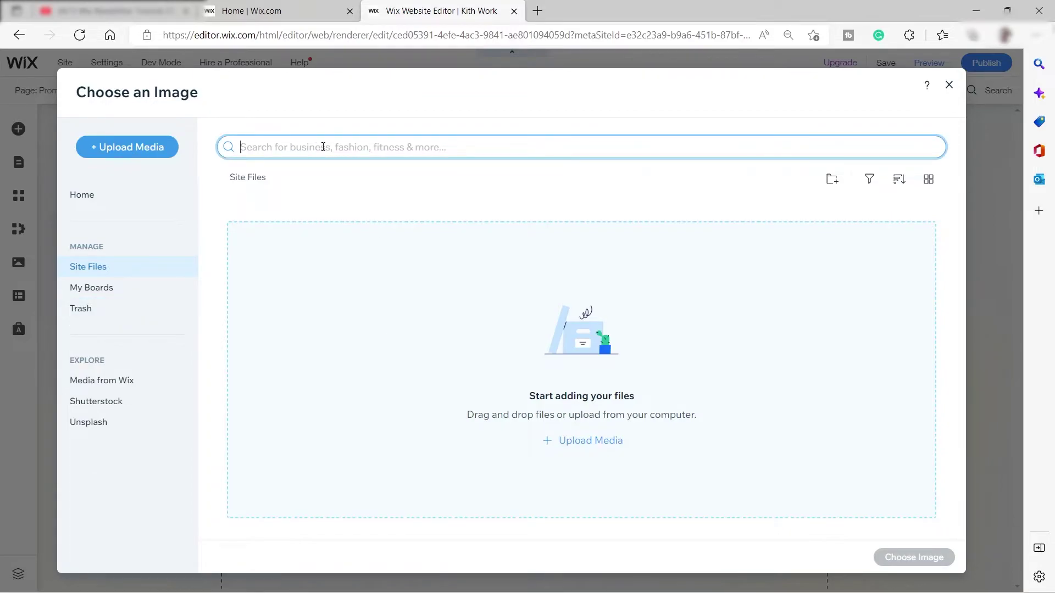
pyautogui.write('je')
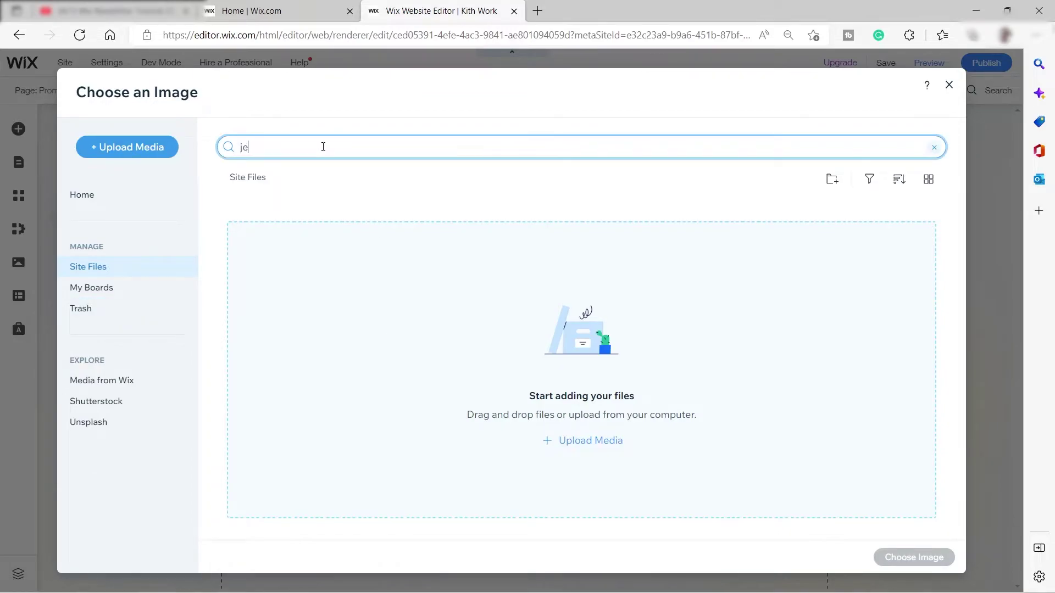
pyautogui.write('werly')
pyautogui.press('Return')
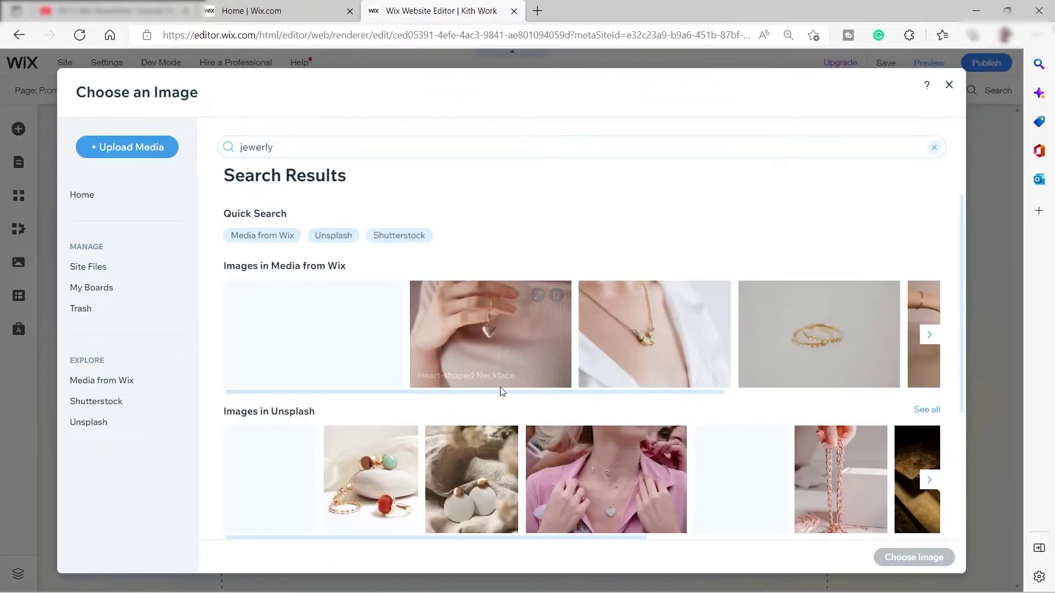
pyautogui.scroll(-1, 771, 297)
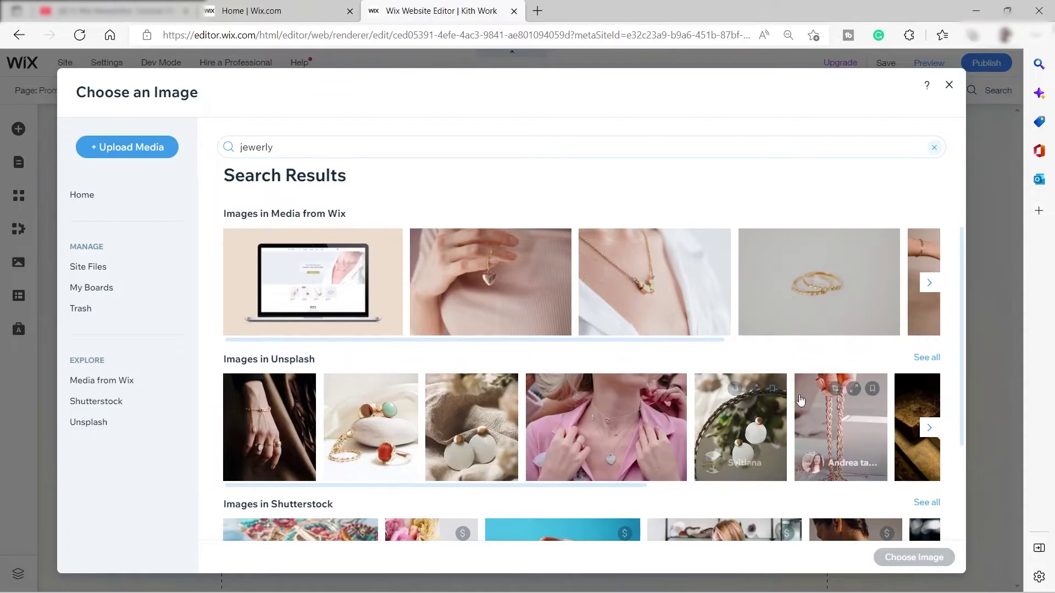
pyautogui.scroll(-2, 800, 399)
pyautogui.click(779, 432)
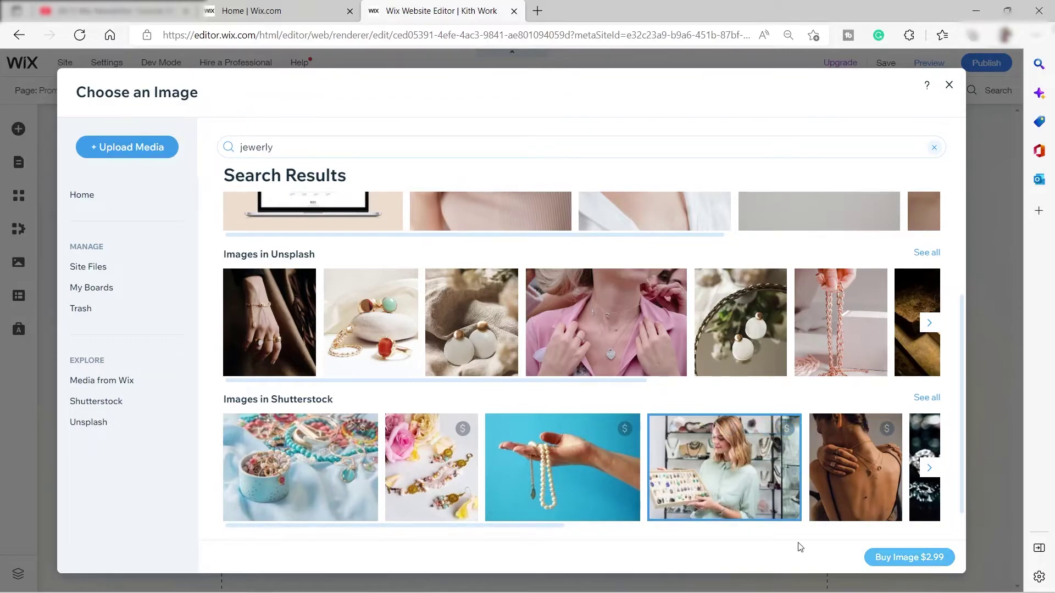
pyautogui.click(376, 326)
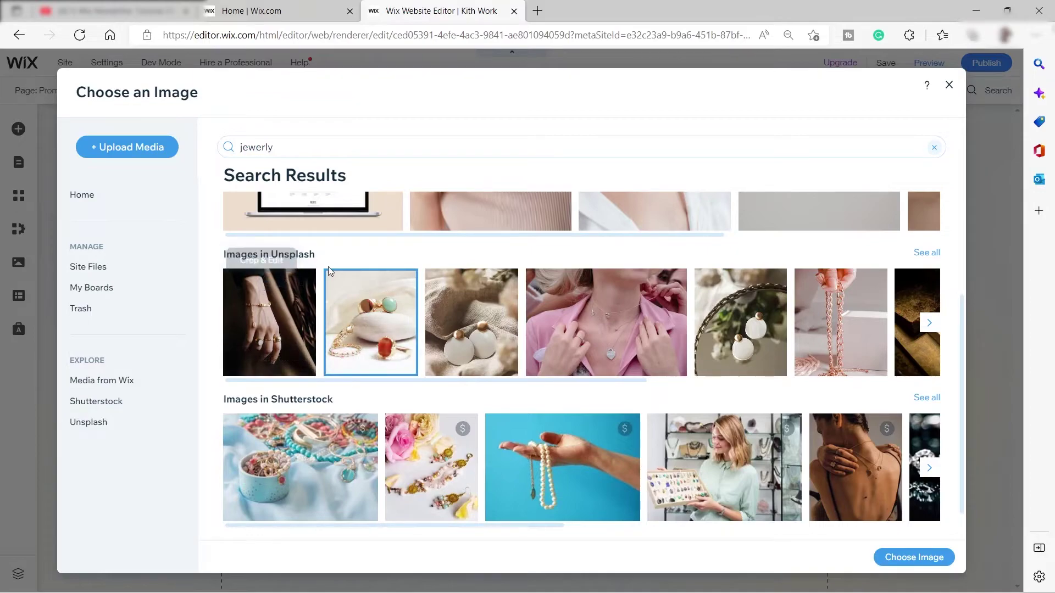
pyautogui.moveTo(385, 345)
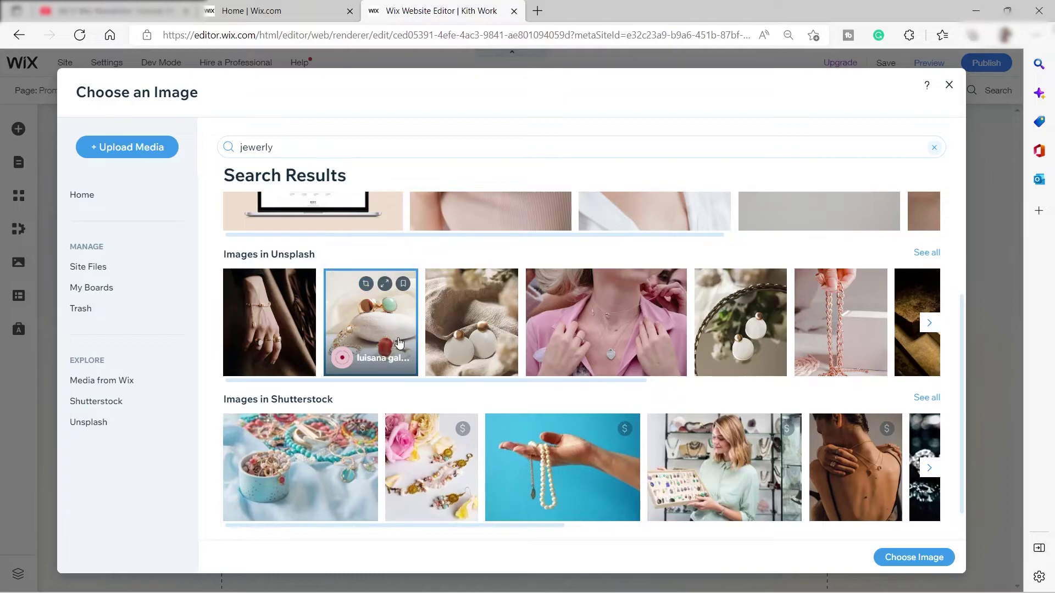
pyautogui.doubleClick(387, 332)
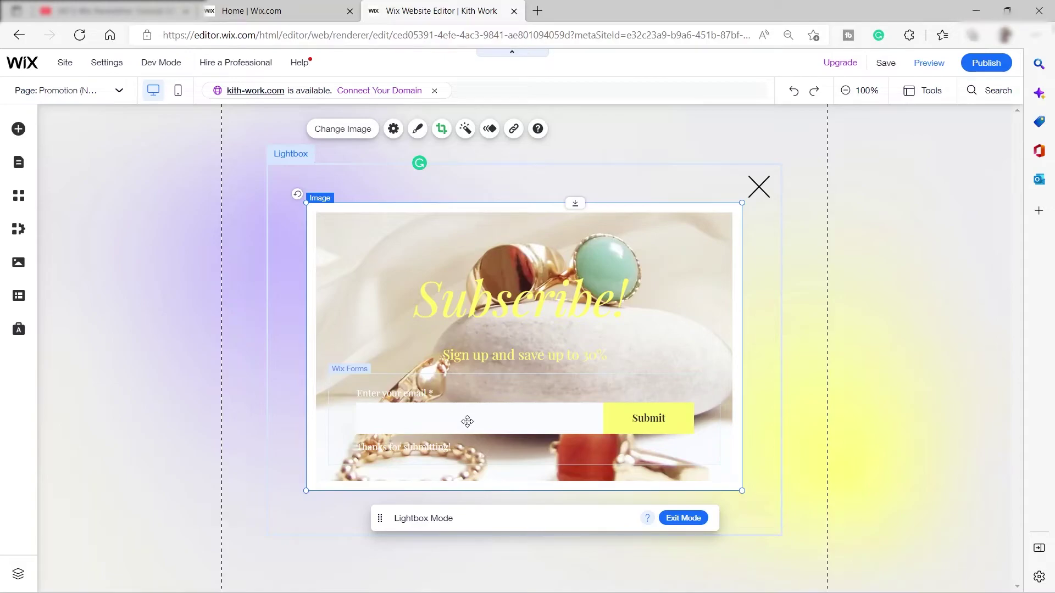
# Step: In lightbox Settings, name it 'Subscribe Newsletter' and set Automatically display to Yes
pyautogui.click(404, 192)
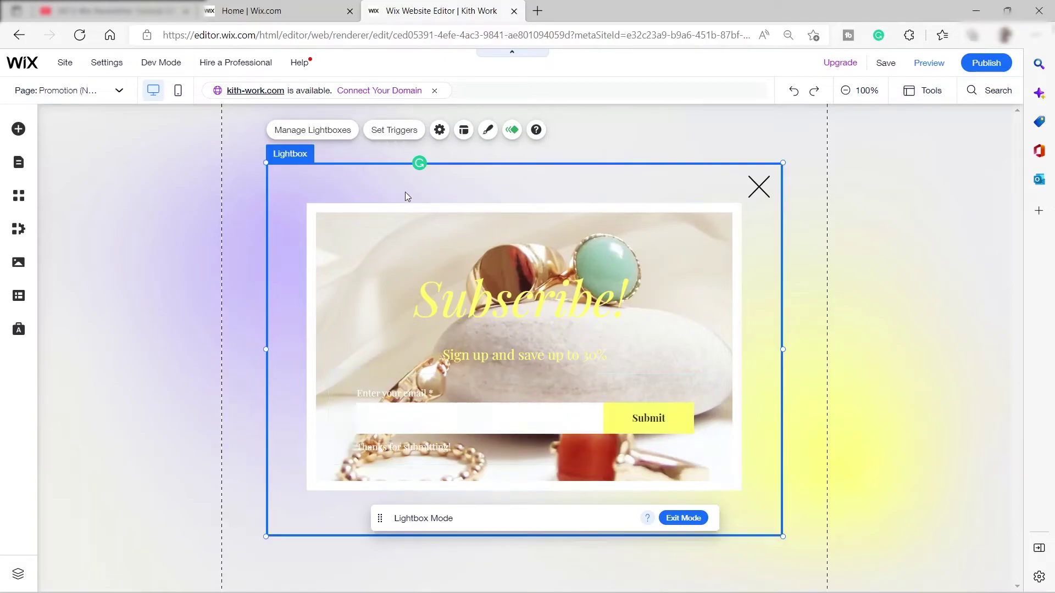
pyautogui.click(439, 131)
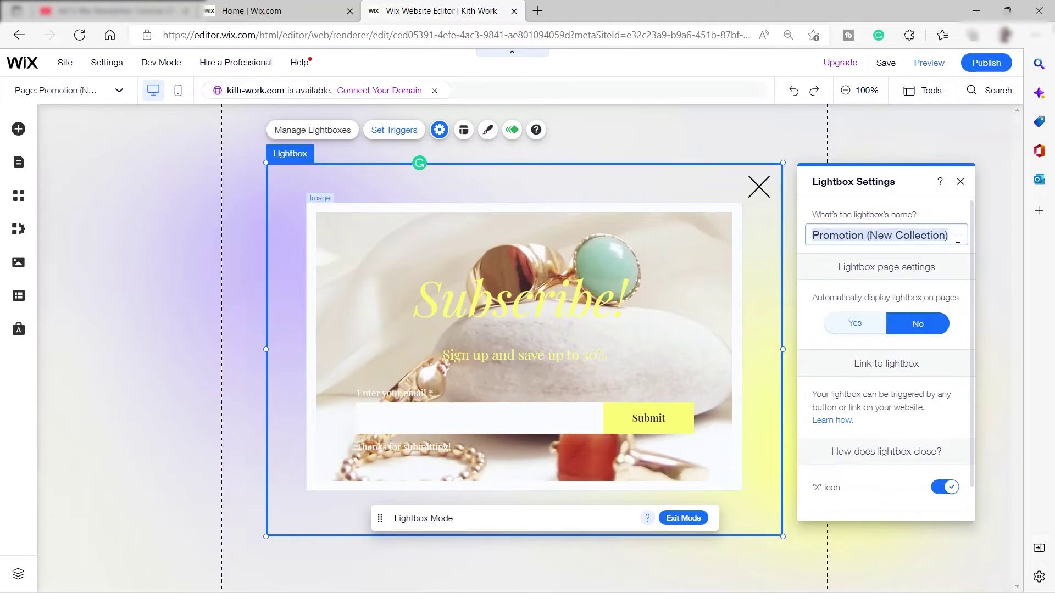
pyautogui.moveTo(957, 233); pyautogui.dragTo(812, 229)
pyautogui.write('Su')
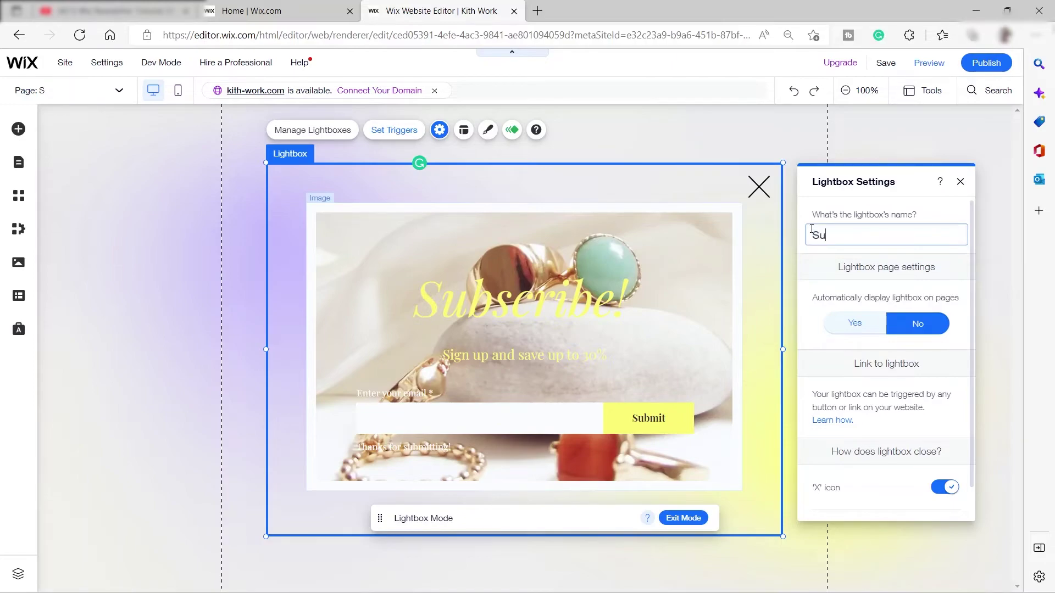
pyautogui.write('bscribe Newsletter')
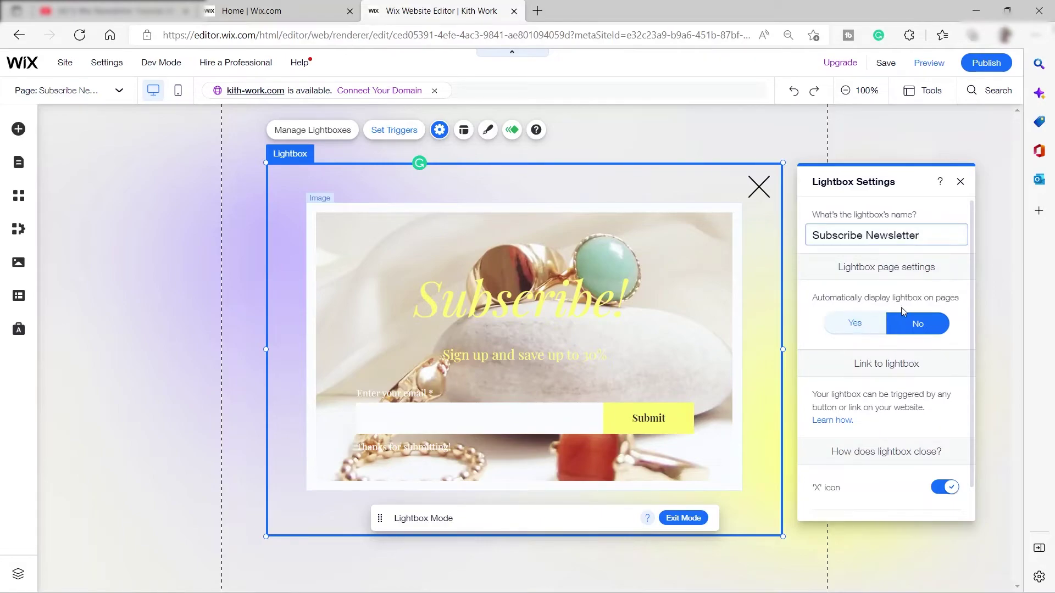
pyautogui.click(868, 327)
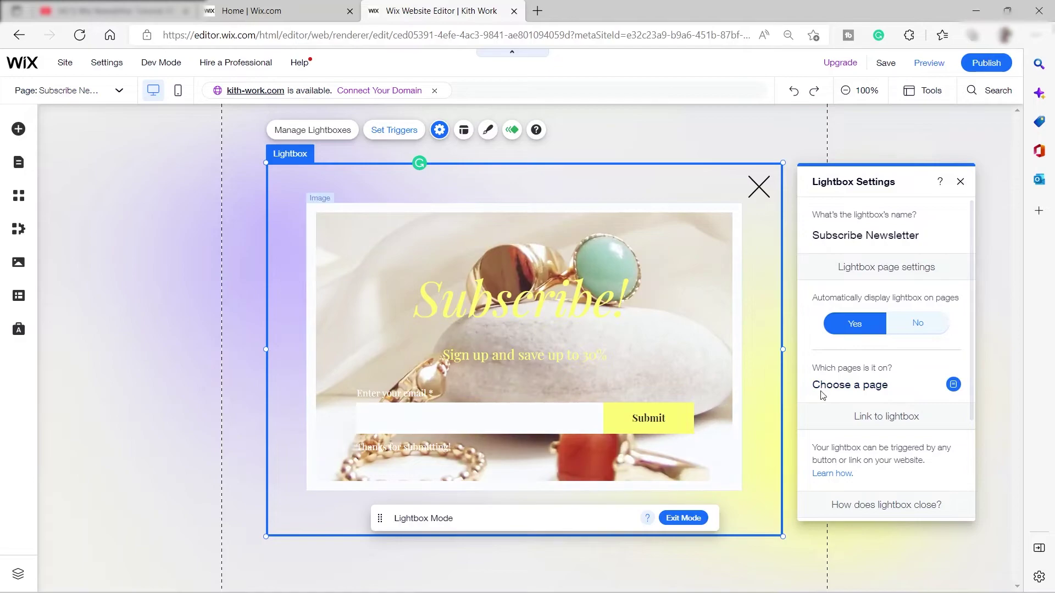
# Step: Auto-show the lightbox on About, Contact, Experience, Education and Skills pages after a 50-second delay
pyautogui.click(849, 389)
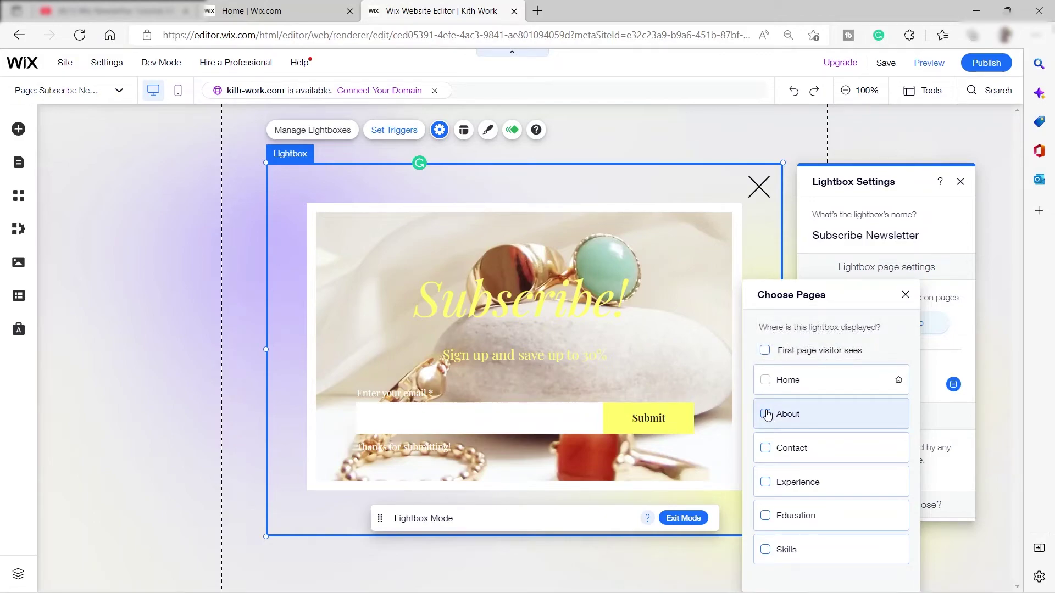
pyautogui.click(765, 414)
pyautogui.click(766, 448)
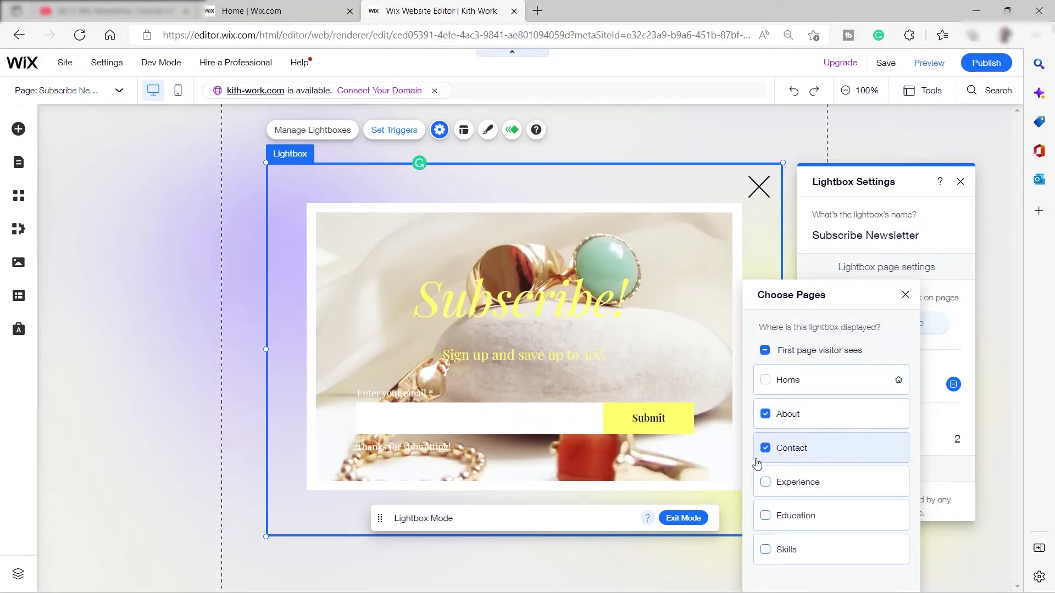
pyautogui.click(766, 483)
pyautogui.click(765, 514)
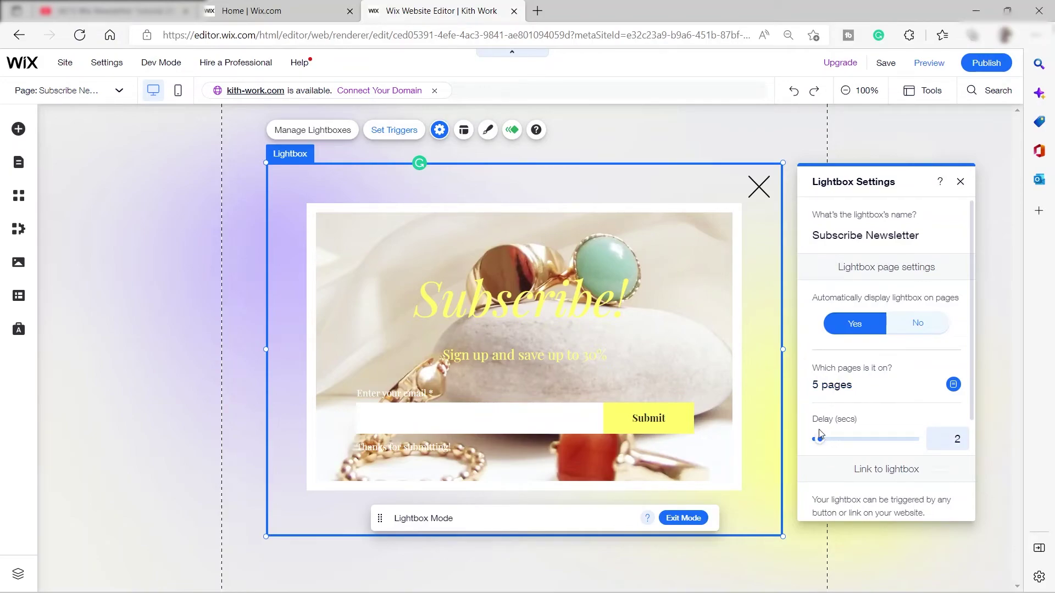
pyautogui.moveTo(819, 434); pyautogui.dragTo(899, 450)
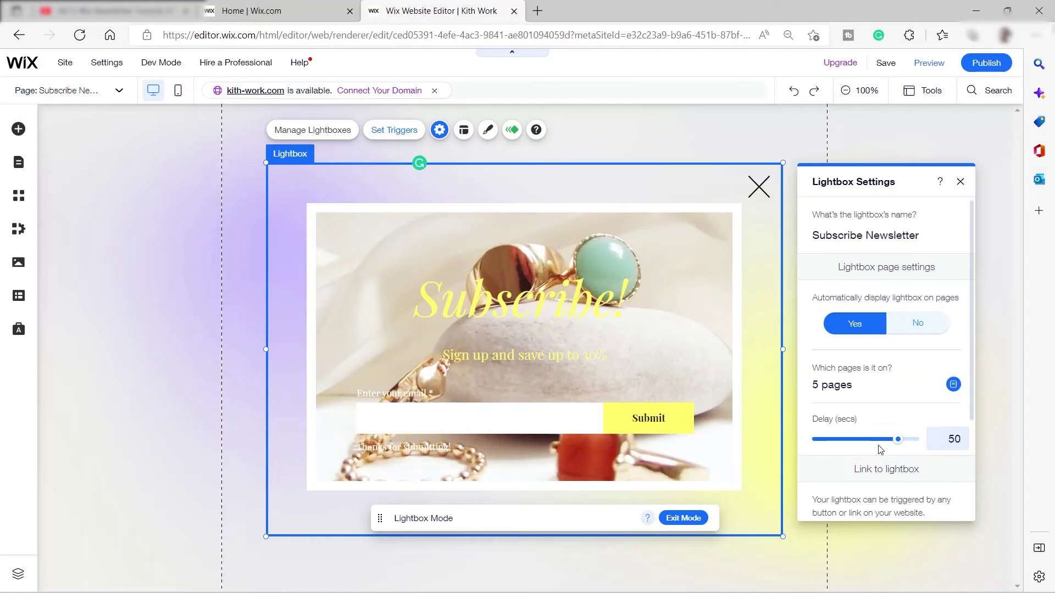
pyautogui.click(961, 182)
pyautogui.click(517, 407)
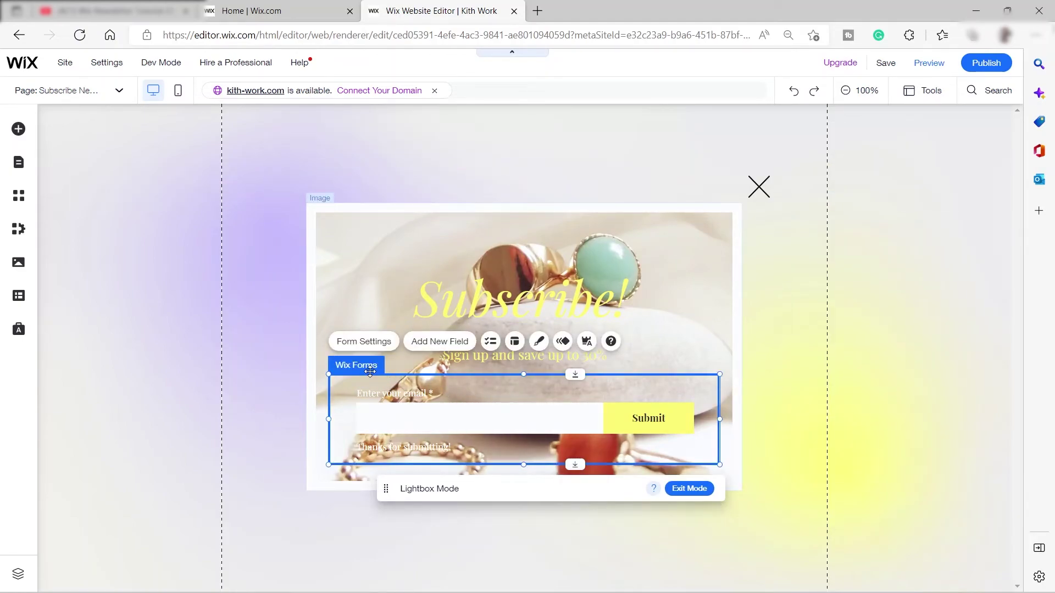
# Step: Add First Name, Last Name and reCAPTCHA from Contact Fields to the subscribe form
pyautogui.click(457, 343)
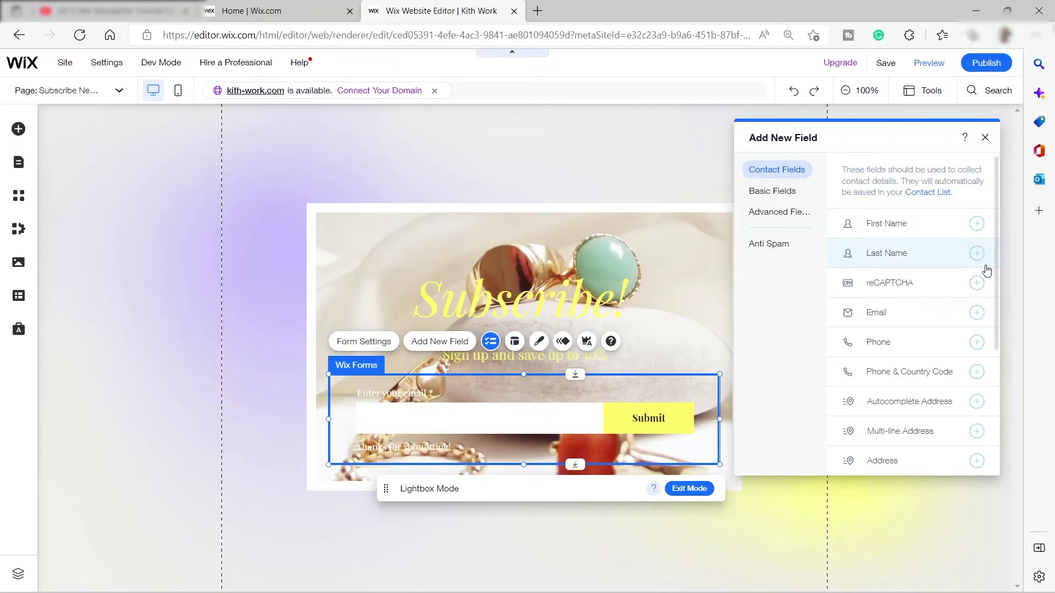
pyautogui.click(977, 225)
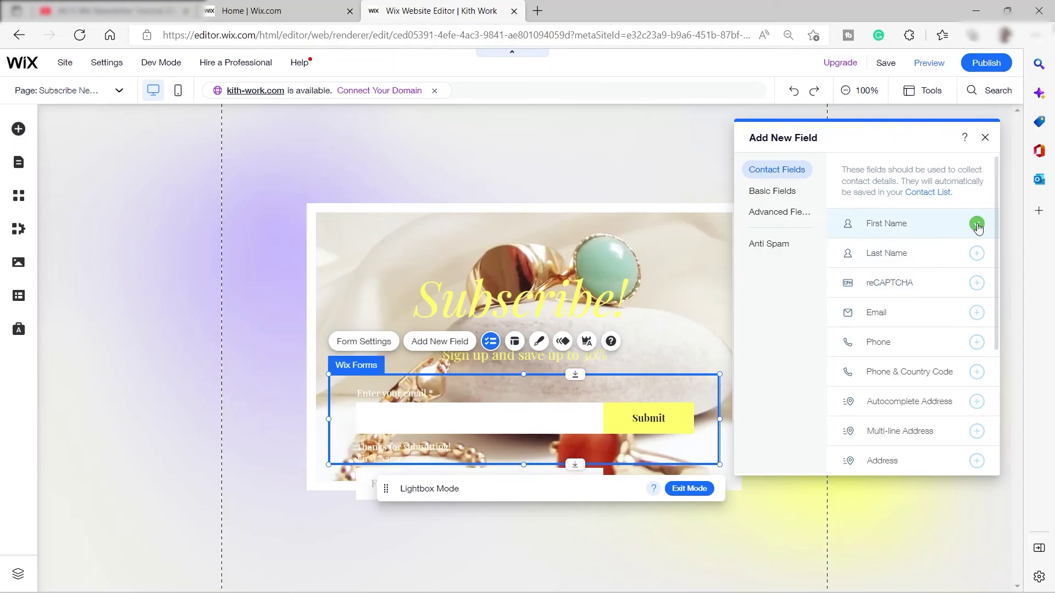
pyautogui.click(977, 254)
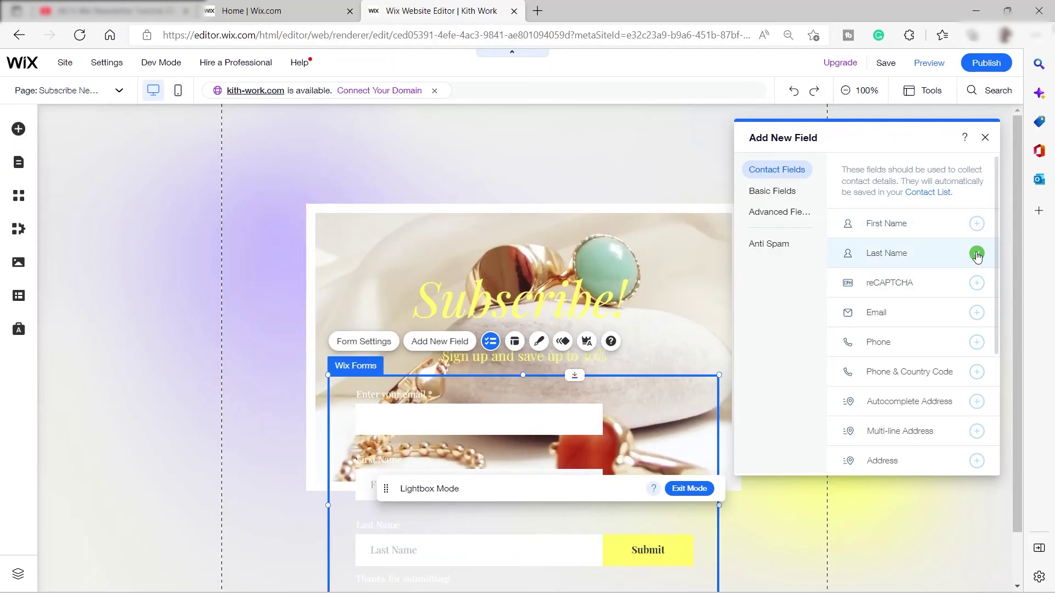
pyautogui.click(976, 284)
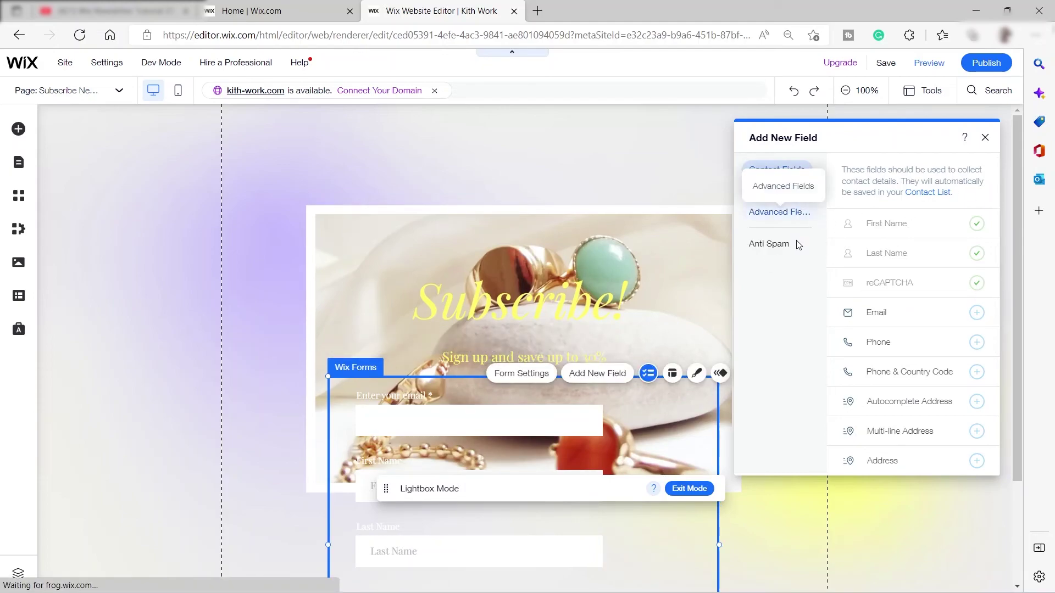
# Step: Enlarge the rings background photo to cover the form and open its Photo Studio adjustments
pyautogui.scroll(-3, 714, 340)
pyautogui.click(716, 340)
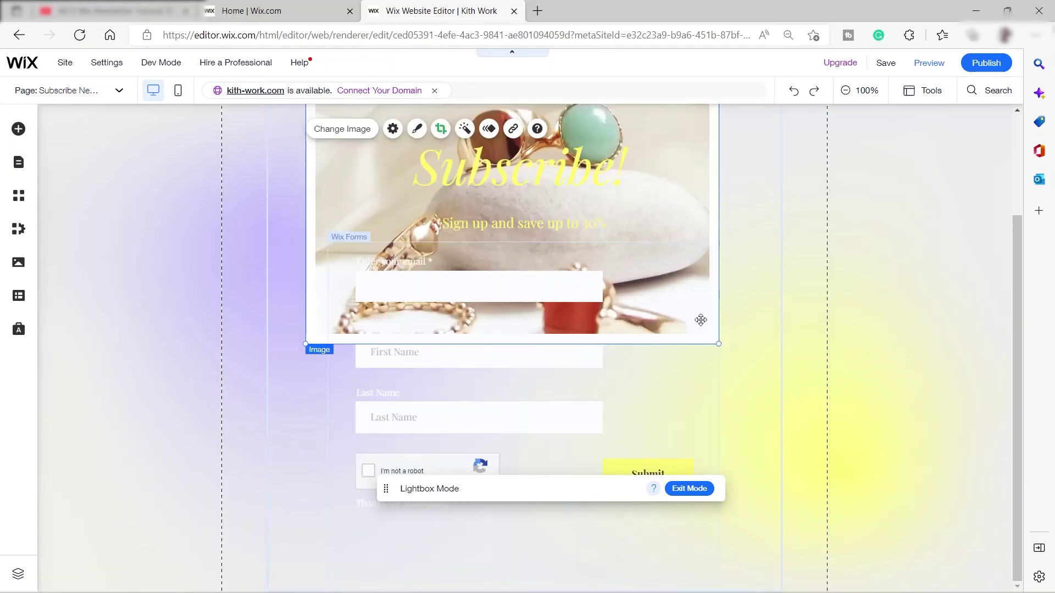
pyautogui.moveTo(717, 341); pyautogui.dragTo(746, 386)
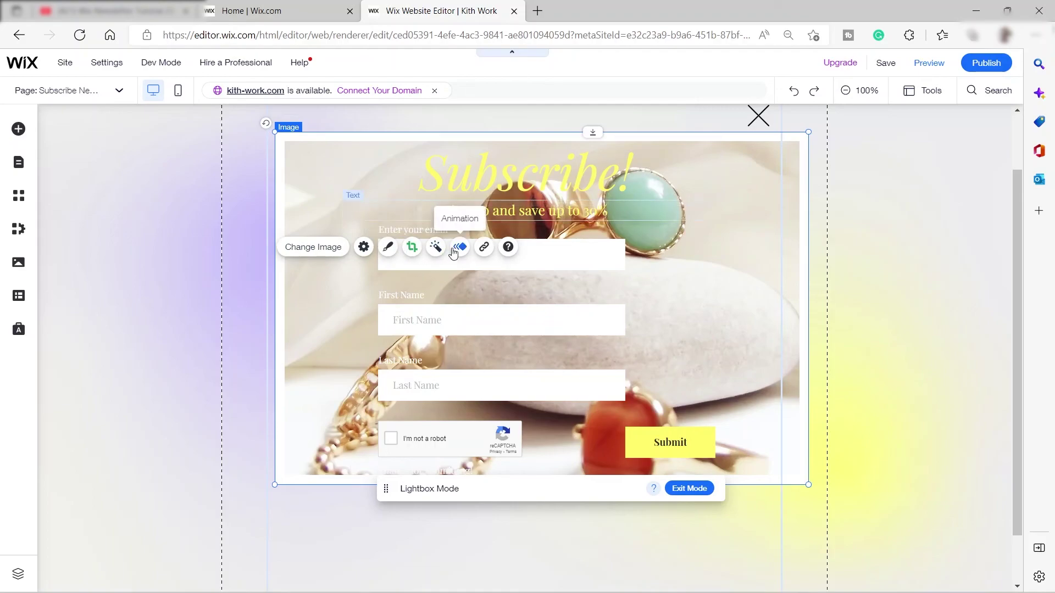
pyautogui.click(363, 248)
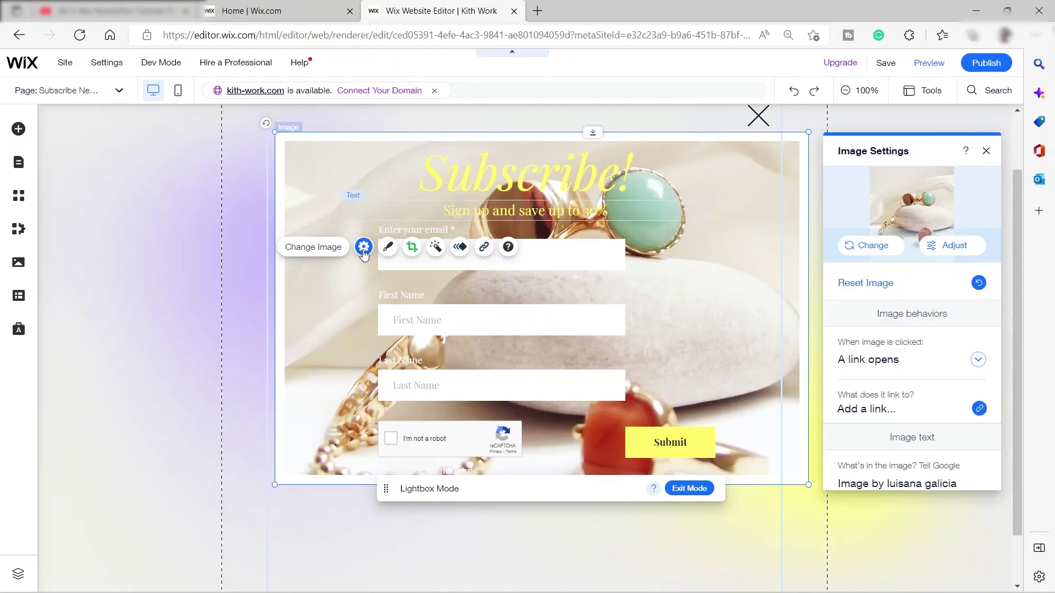
pyautogui.click(959, 249)
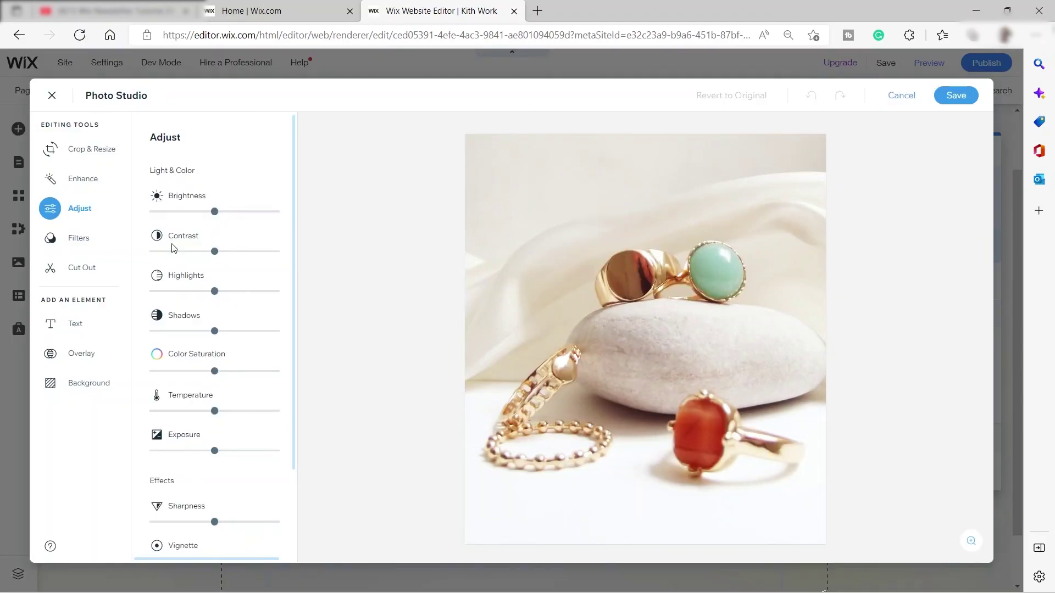
# Step: Lower the rings photo's brightness in Photo Studio and save the darker version
pyautogui.moveTo(214, 214); pyautogui.dragTo(196, 214)
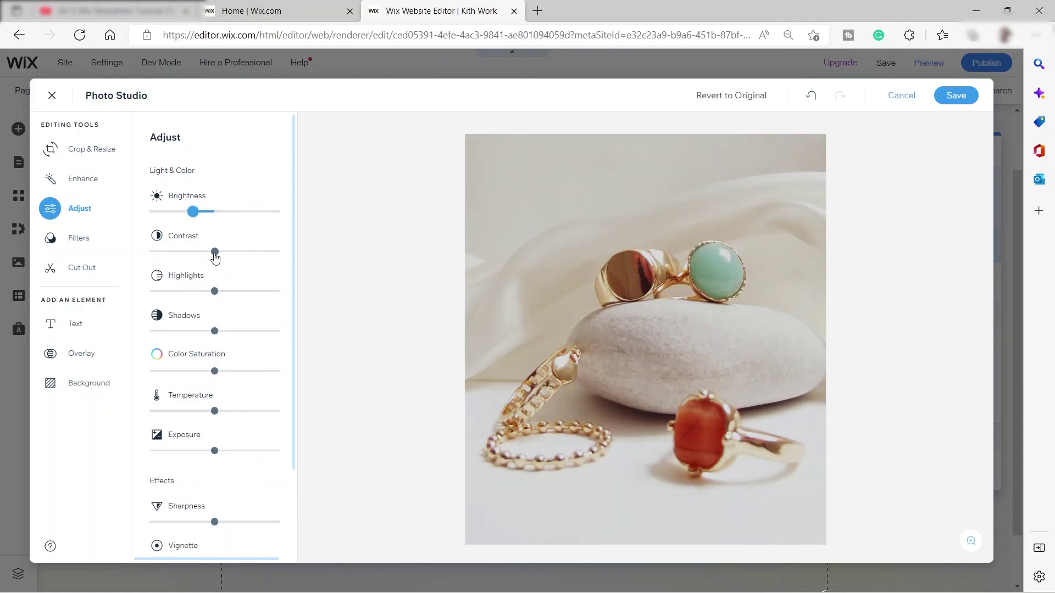
pyautogui.click(956, 96)
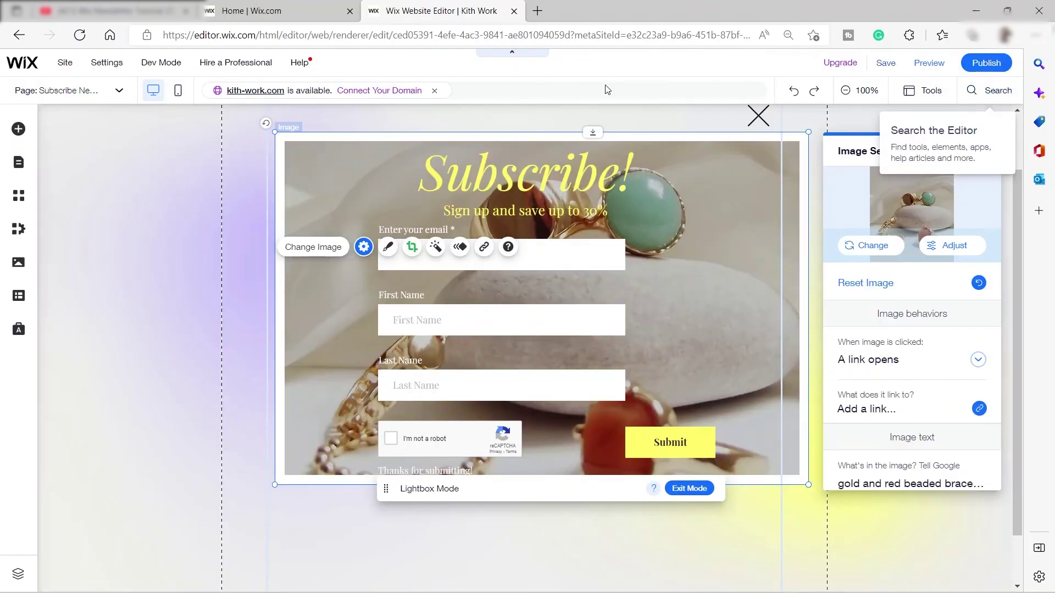